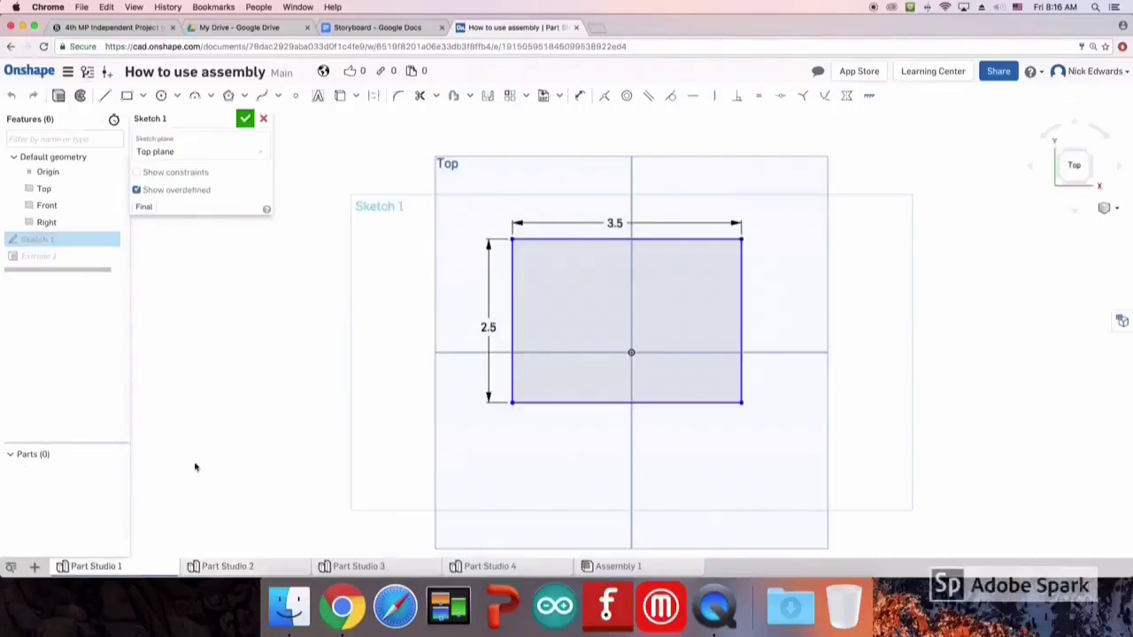
- Confirm the extruded block, then review the part studios up to Part Studio 4's holed block
left_click(245, 118)
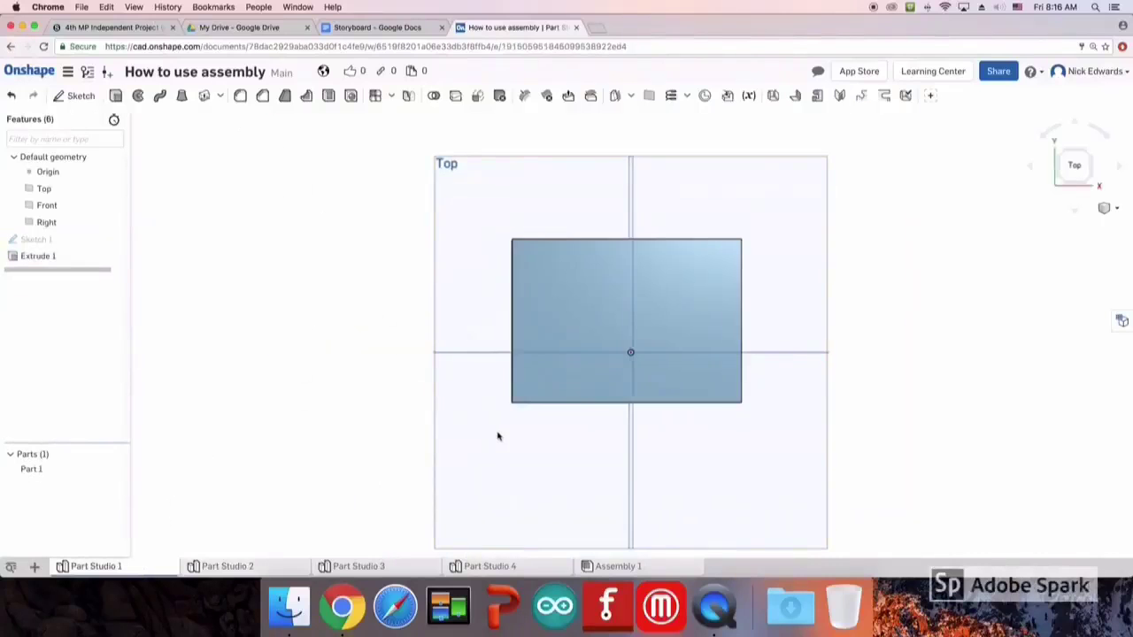
right_click_drag(498, 436, 530, 434)
left_click(361, 567)
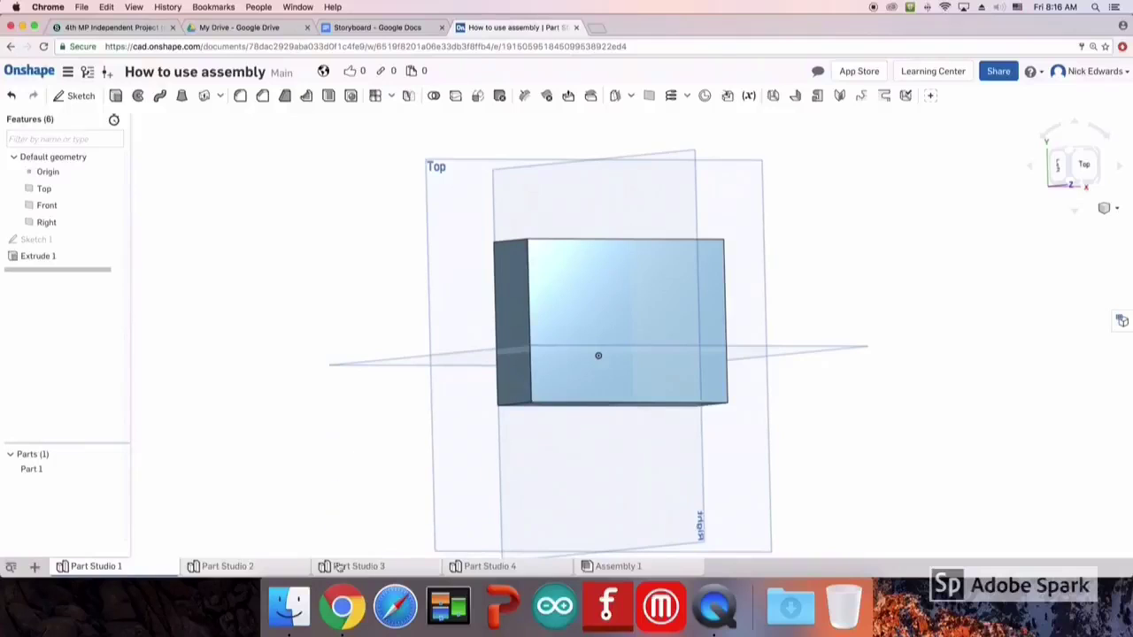
left_click(277, 567)
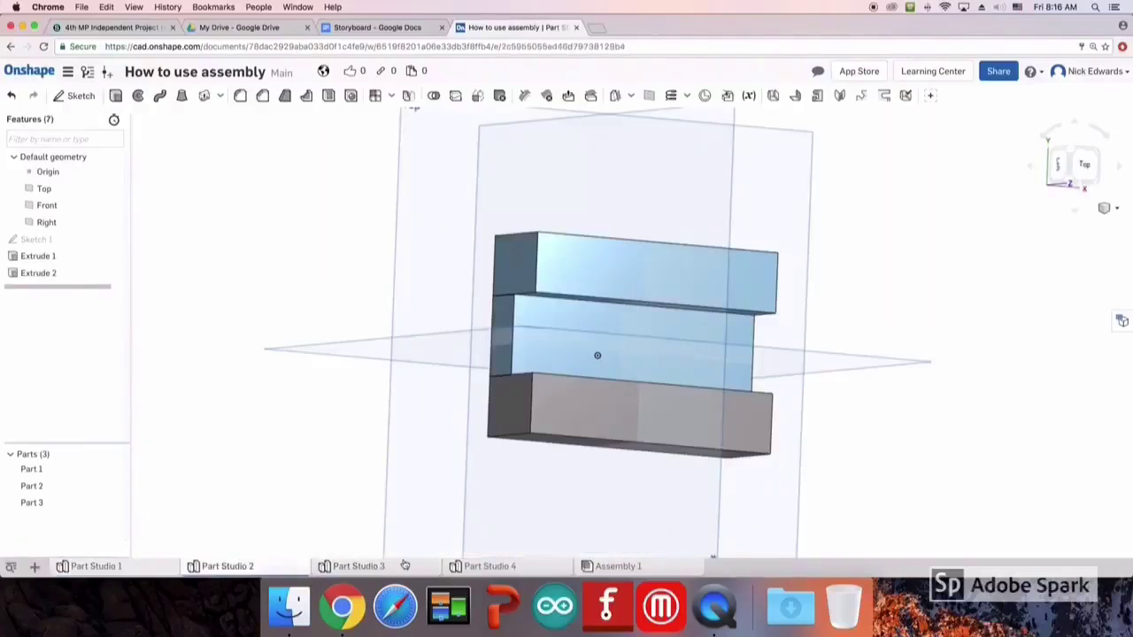
left_click(502, 570)
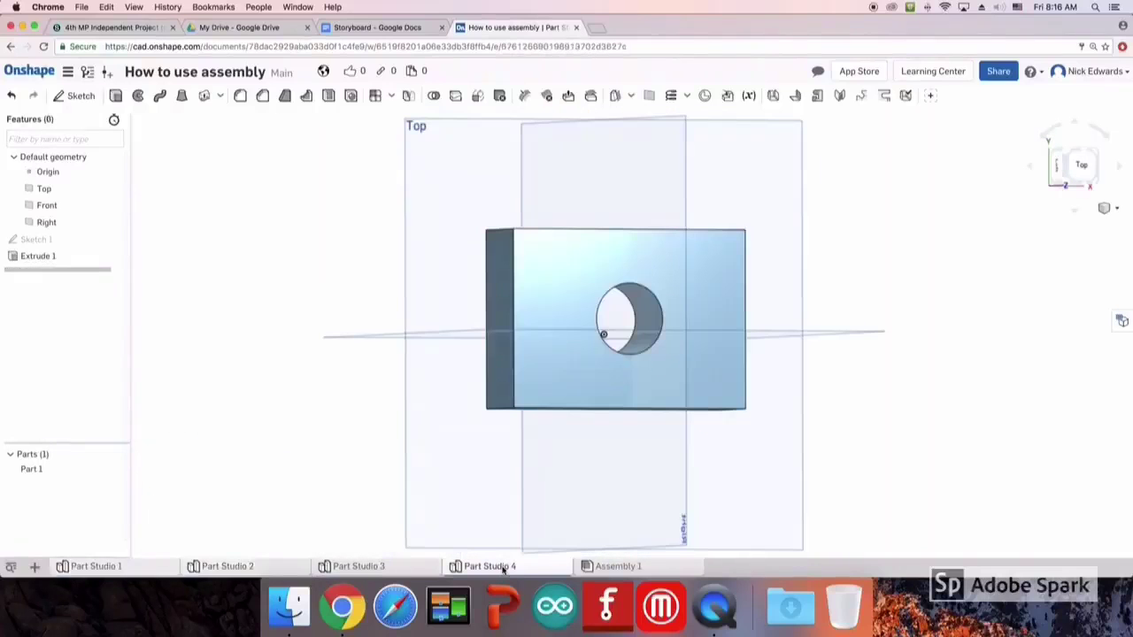
- Insert the Part Studio 2 parts and a second Part Studio 1 block above them into Assembly 1
left_click(638, 567)
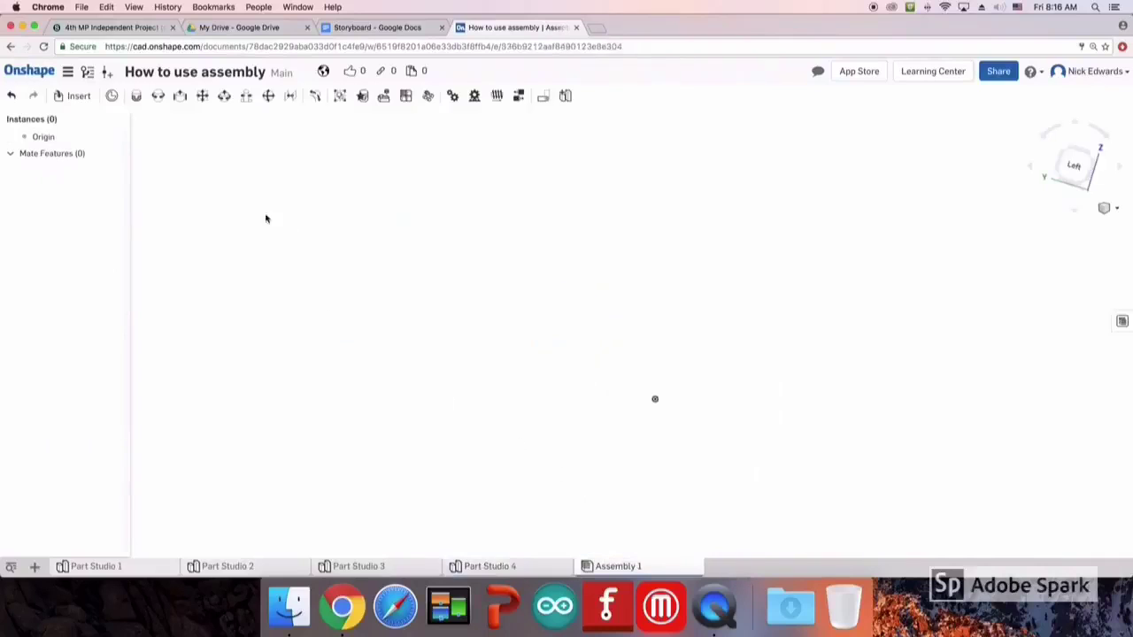
left_click(89, 98)
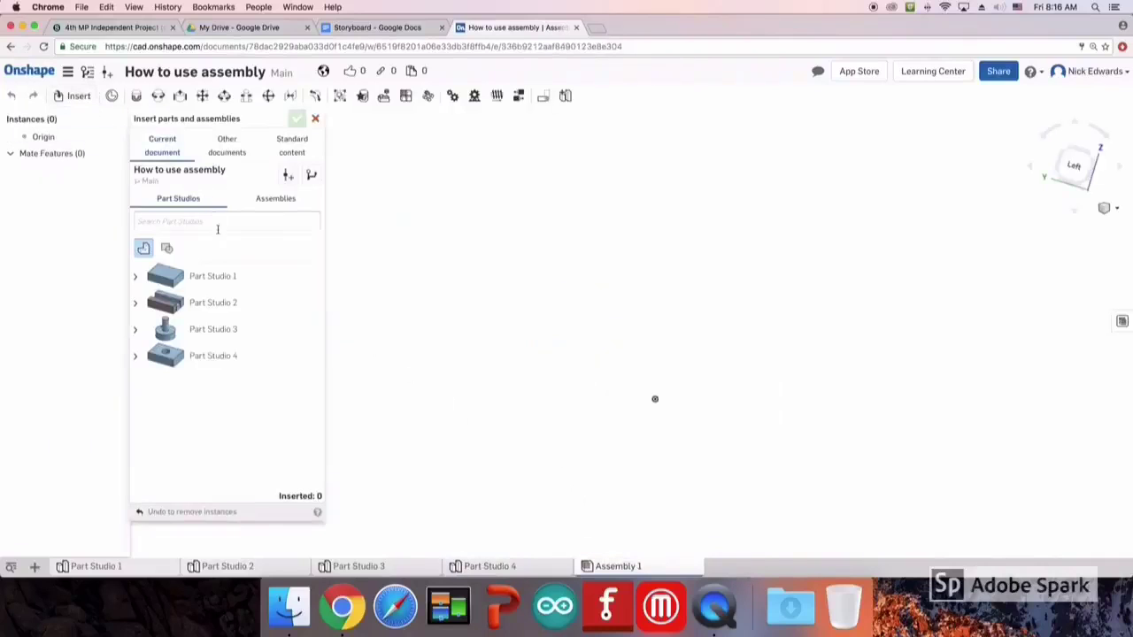
left_click(236, 302)
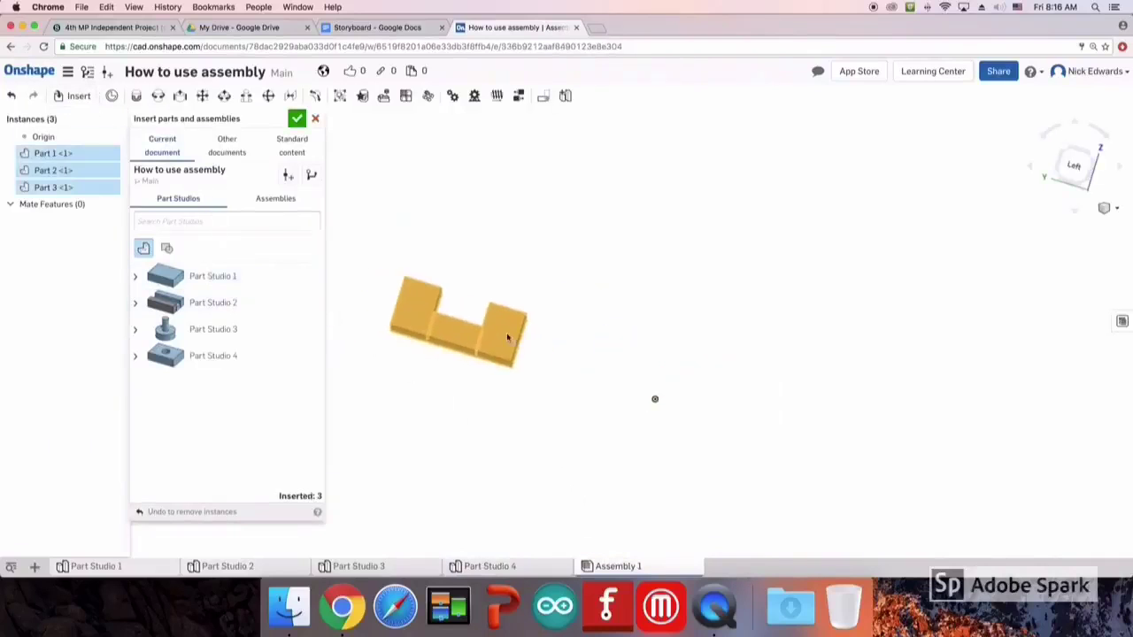
left_click(546, 358)
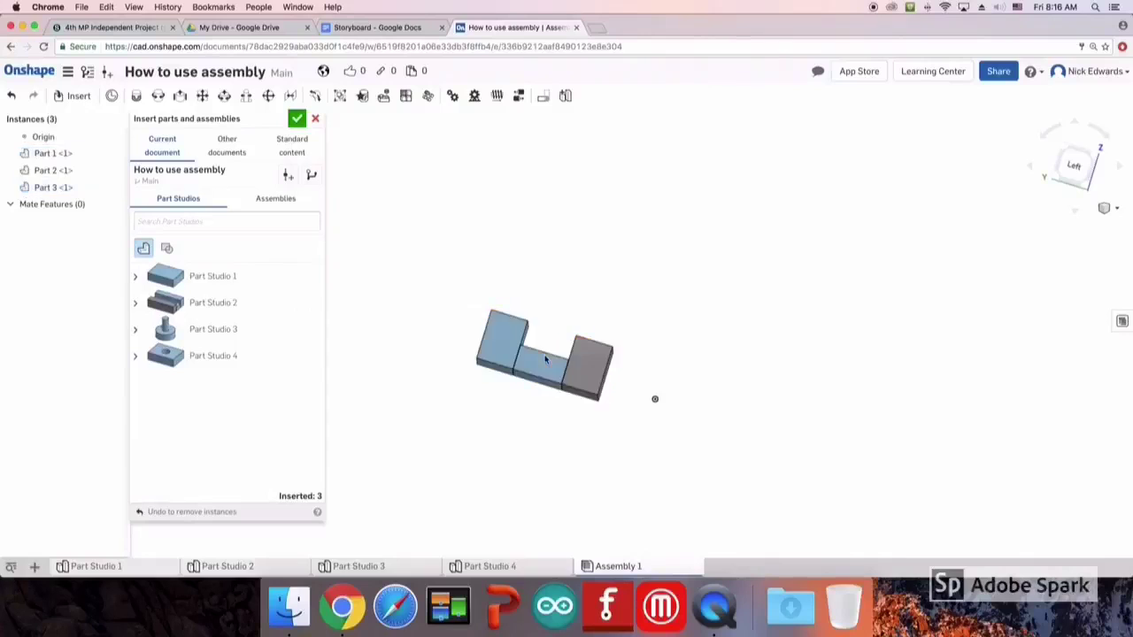
left_click(245, 277)
left_click(549, 251)
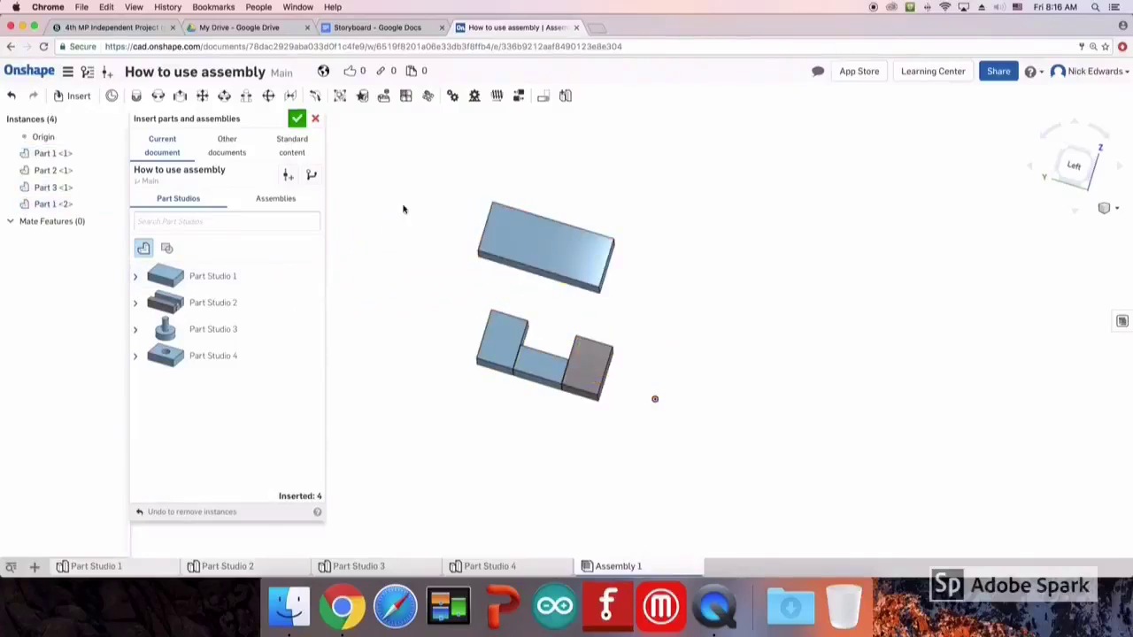
left_click(296, 117)
right_click_drag(392, 284, 206, 144)
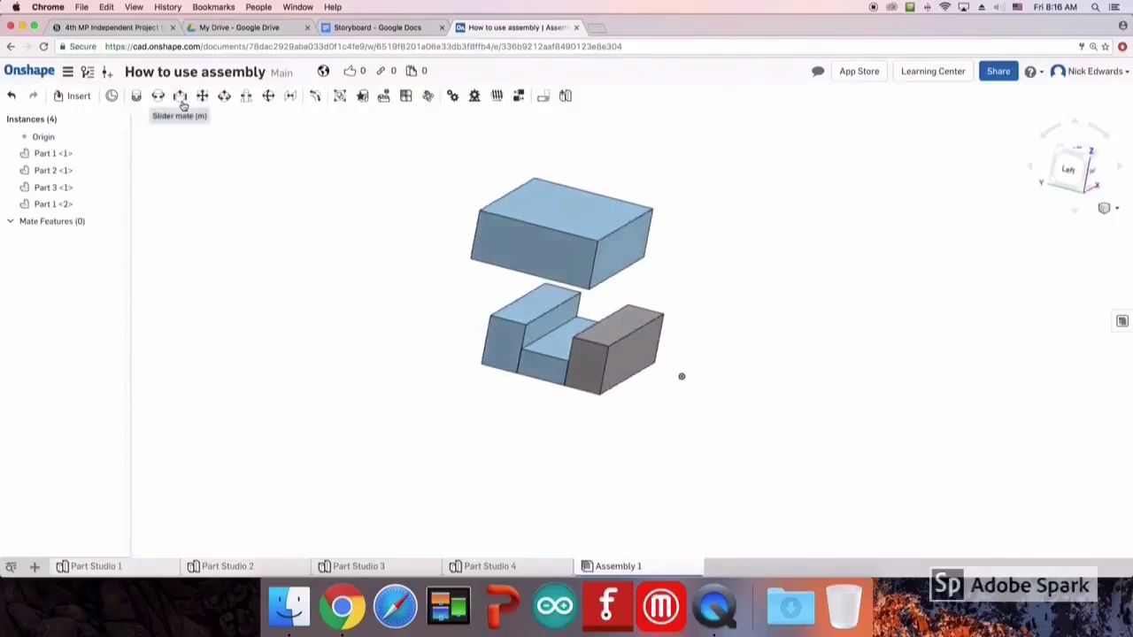
- Start a new Slider mate from the assembly toolbar
left_click(180, 98)
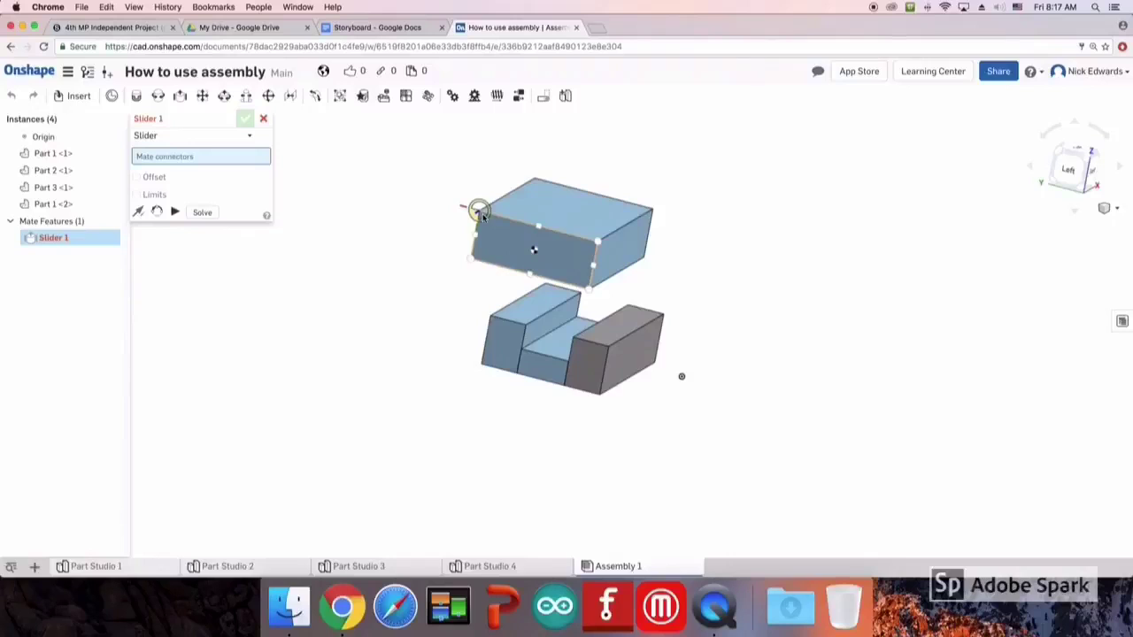
- Link the upper block's mate connector to the L-shaped part's slot and cycle its secondary axis
left_click(470, 258)
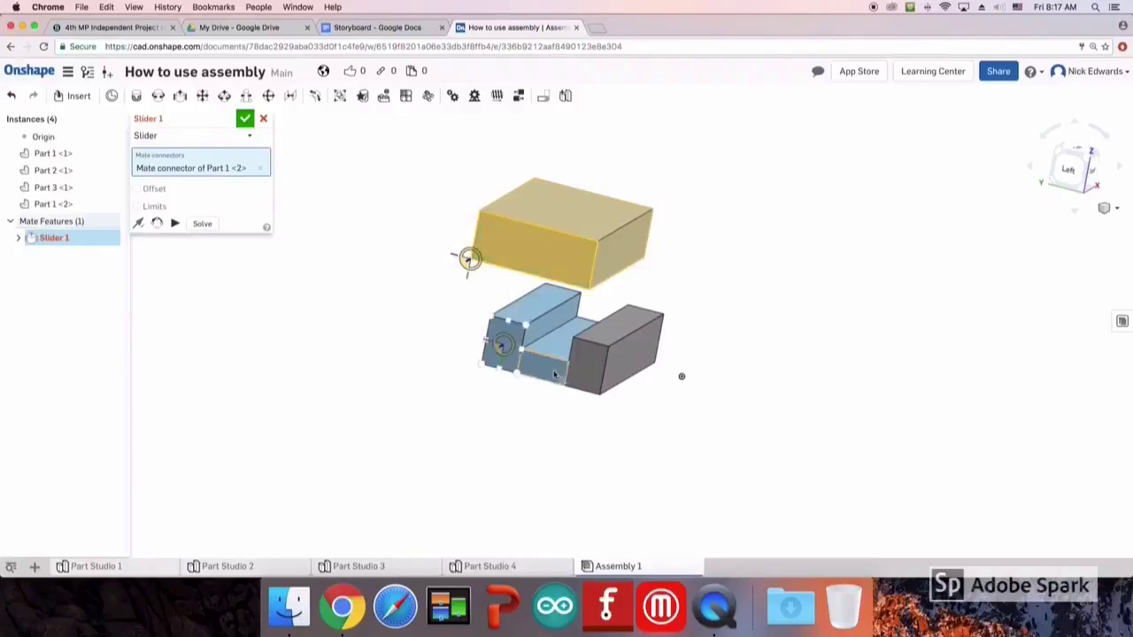
left_click(521, 354)
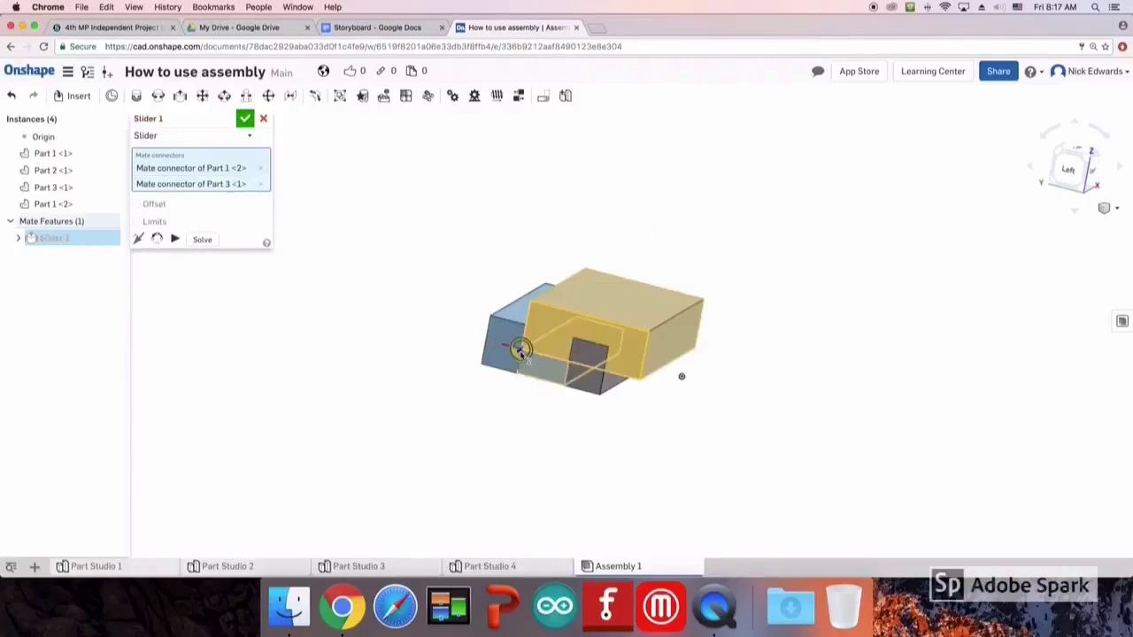
left_click(157, 240)
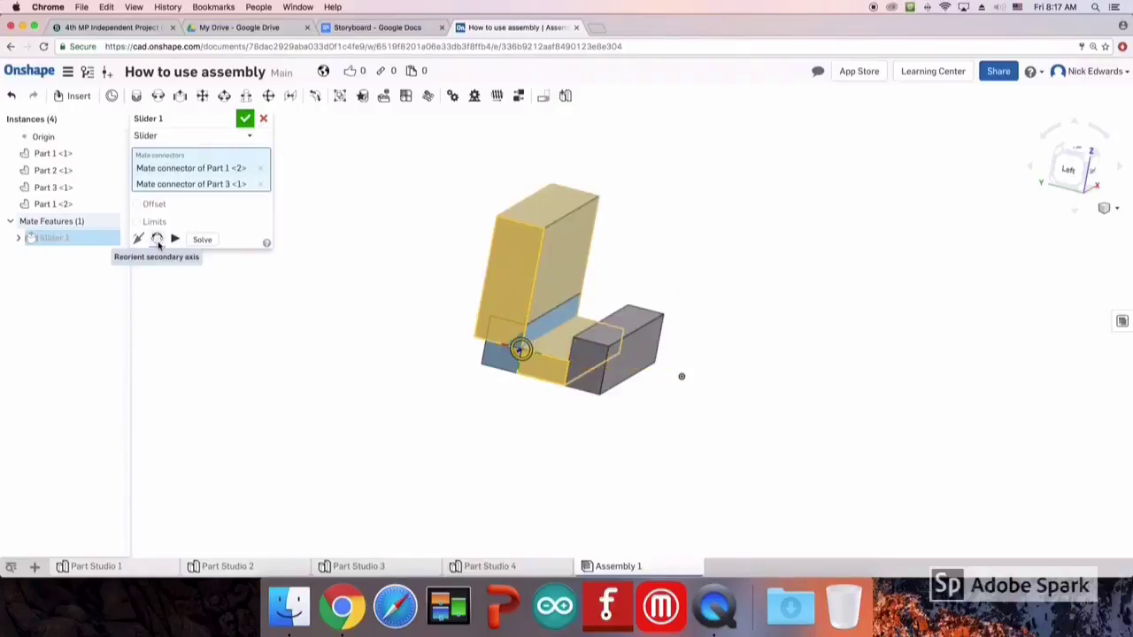
left_click(157, 241)
left_click(157, 241)
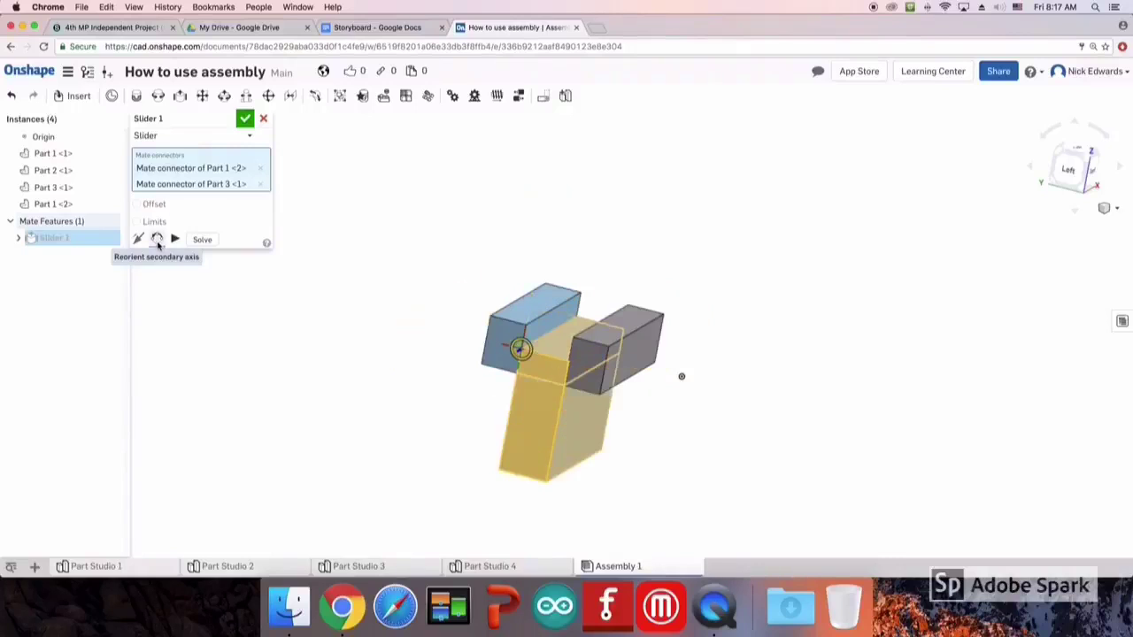
left_click(158, 240)
left_click(157, 241)
left_click(157, 241)
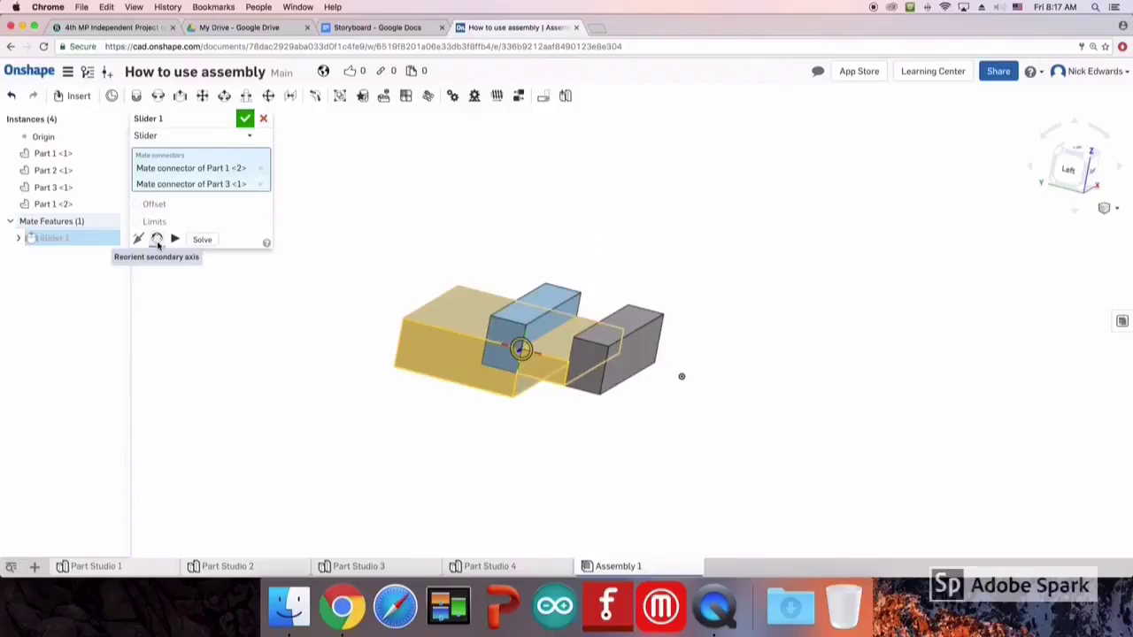
left_click(158, 241)
left_click(157, 240)
left_click(158, 241)
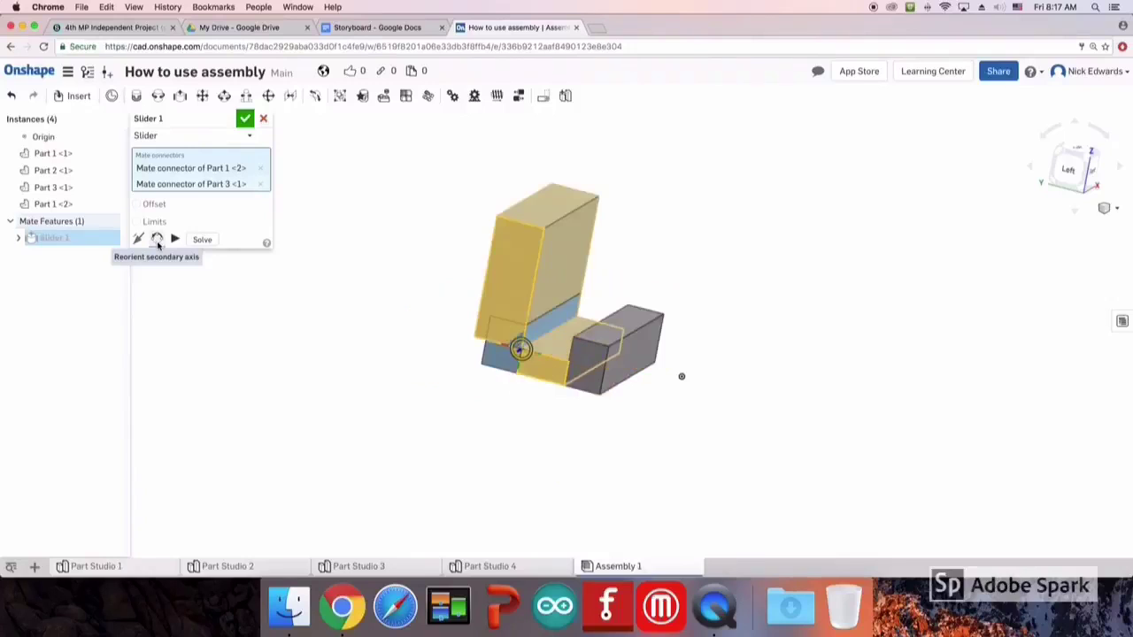
left_click(158, 240)
left_click(157, 241)
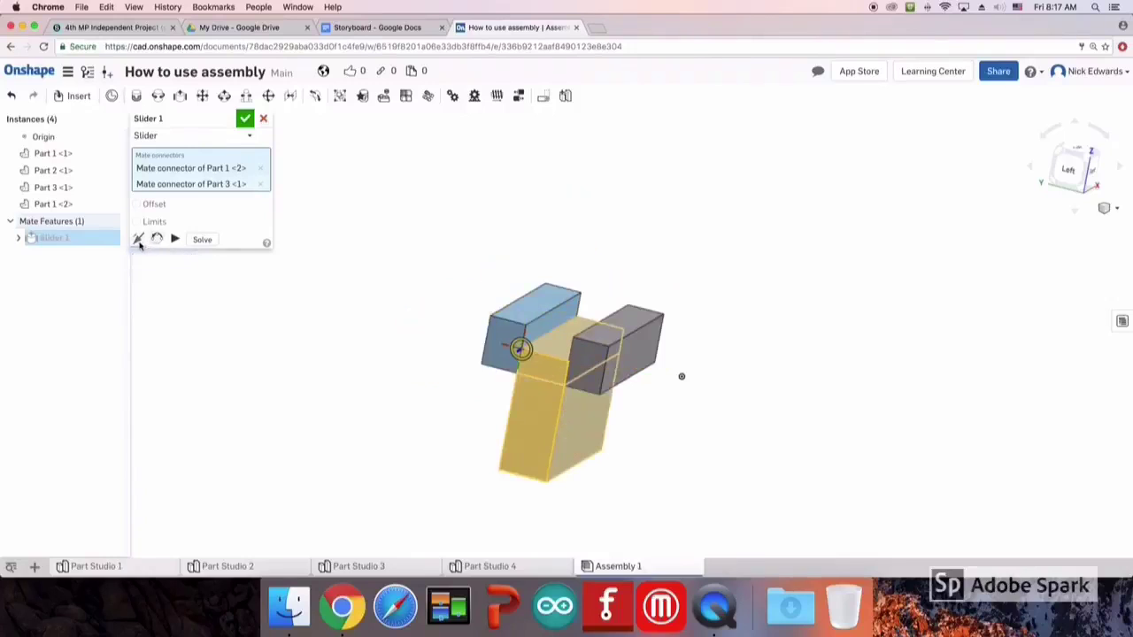
- Flip the primary axis and reorient until the block stands upright in the slot
left_click(139, 241)
left_click(139, 241)
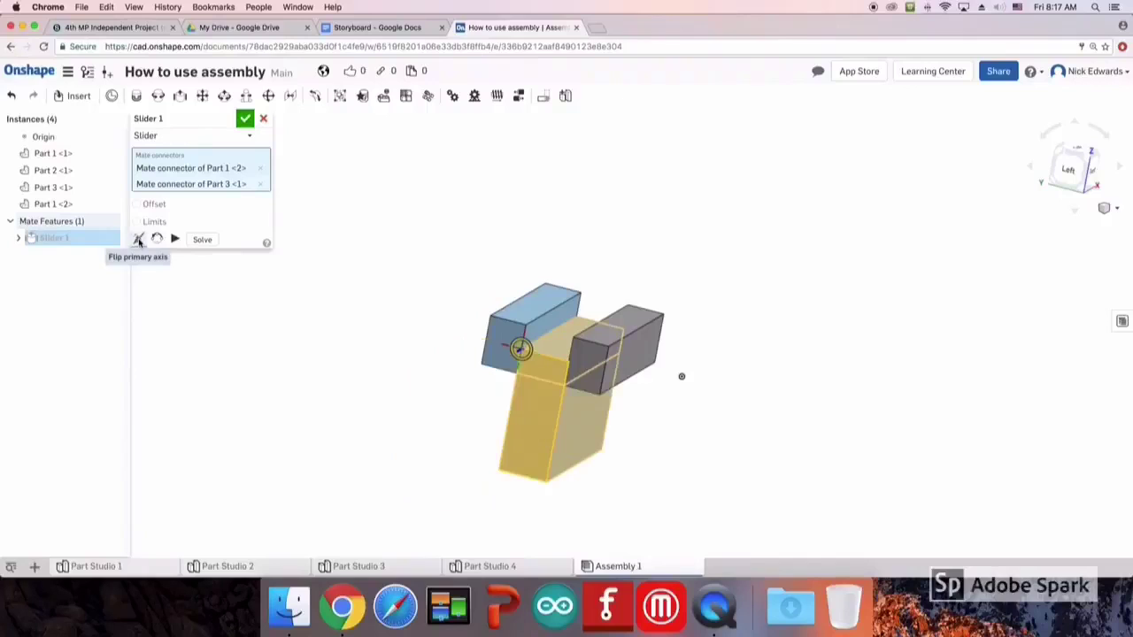
left_click(139, 240)
left_click(139, 240)
left_click(139, 241)
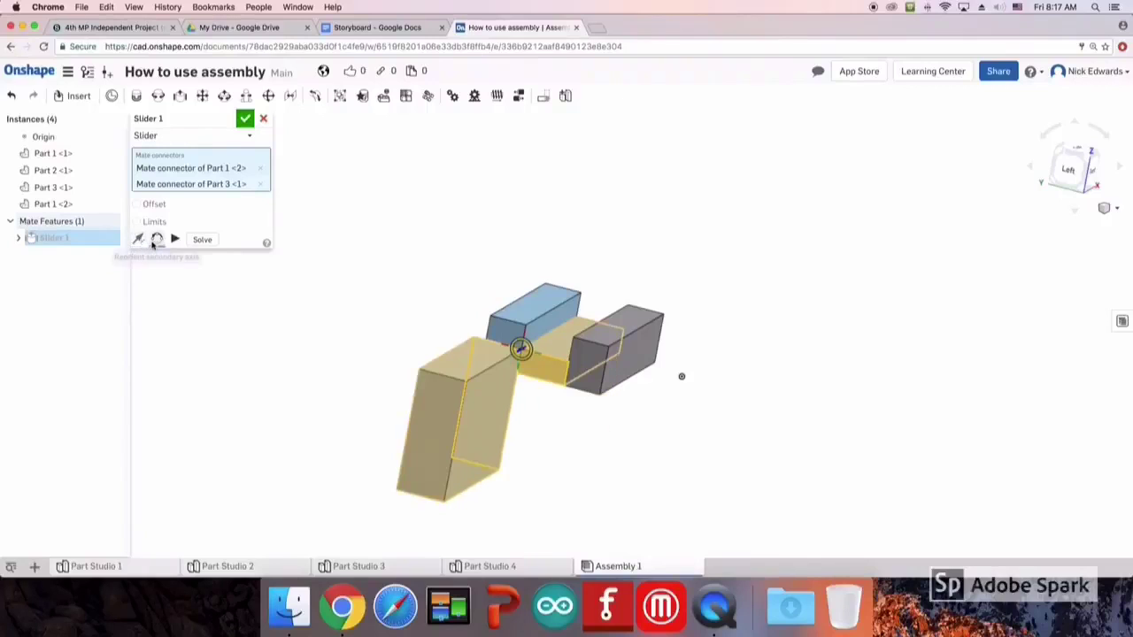
left_click(156, 240)
left_click(156, 241)
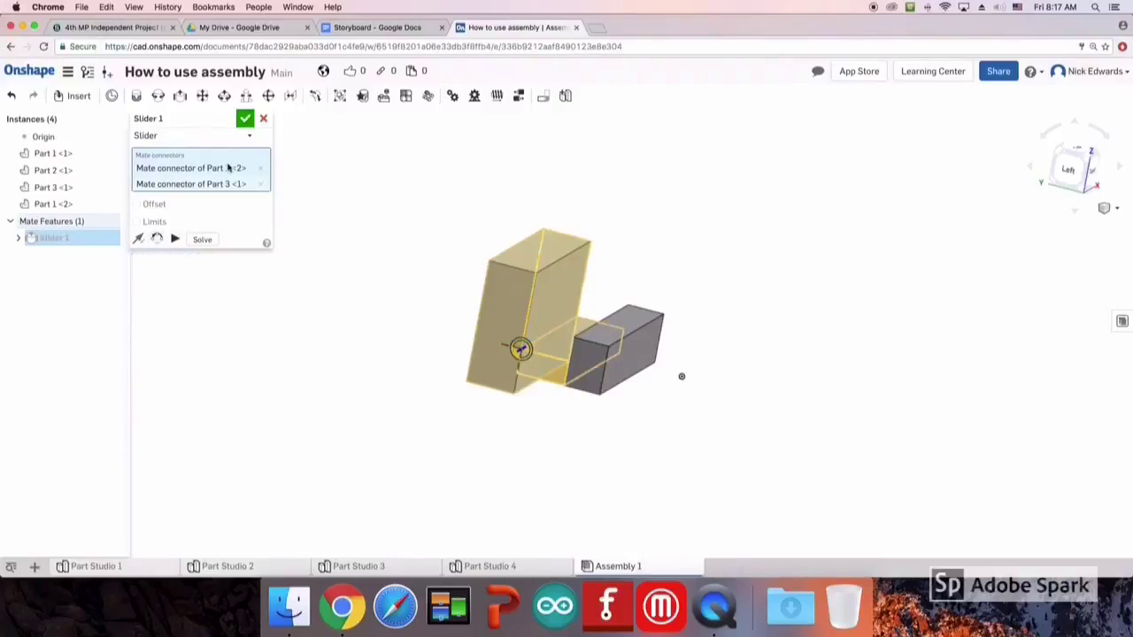
- Accept Slider 1 and orbit to inspect the seated block from other sides
left_click(245, 119)
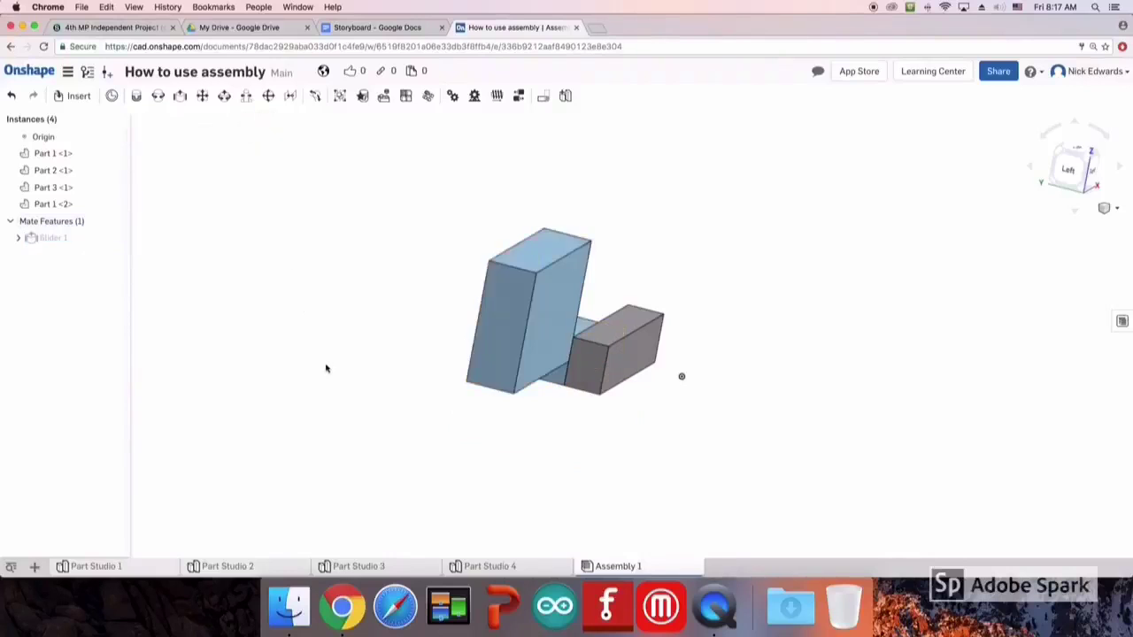
right_click_drag(324, 367, 177, 369)
right_click_drag(477, 494, 728, 459)
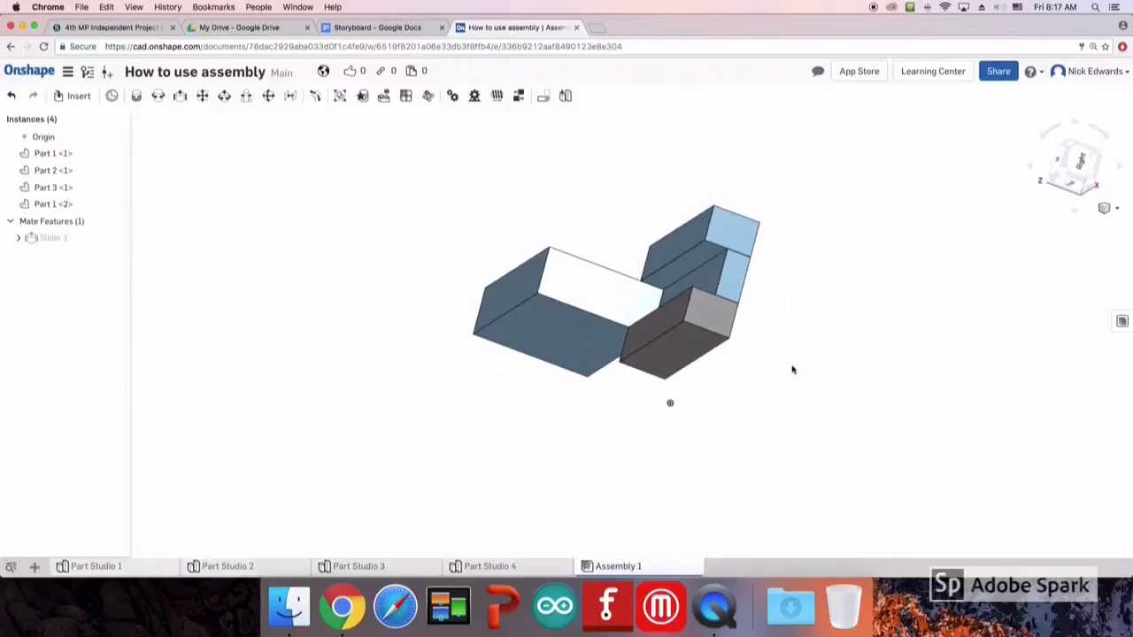
- Switch the view through Right, Dimetric, Trimetric and Isometric standard views
left_click(1086, 173)
left_click(1116, 211)
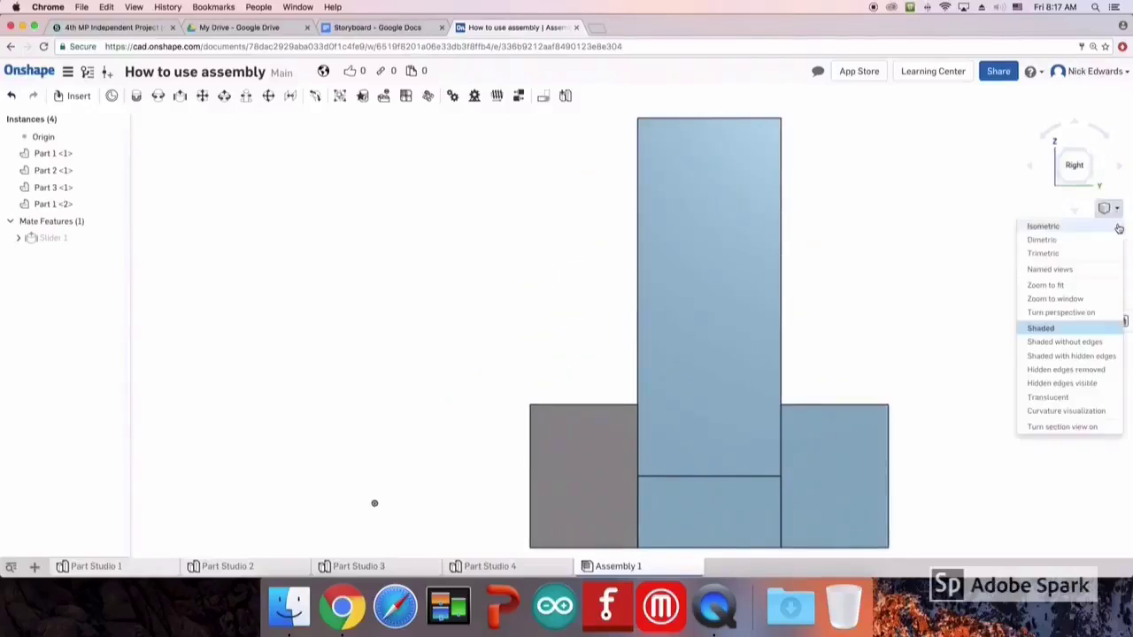
left_click(1067, 234)
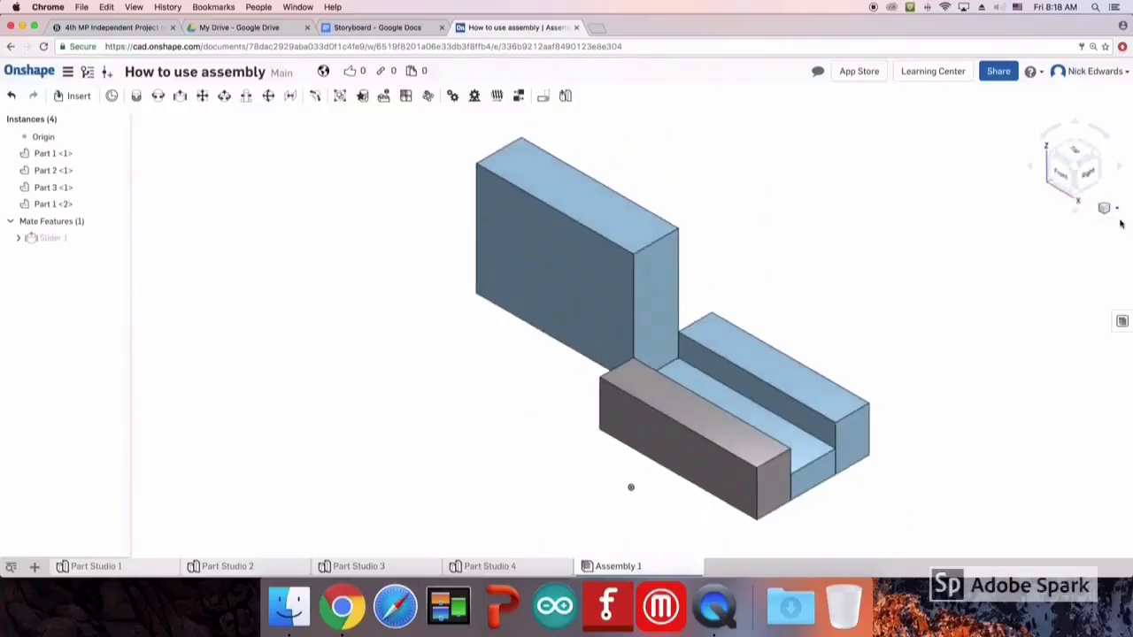
left_click(1119, 212)
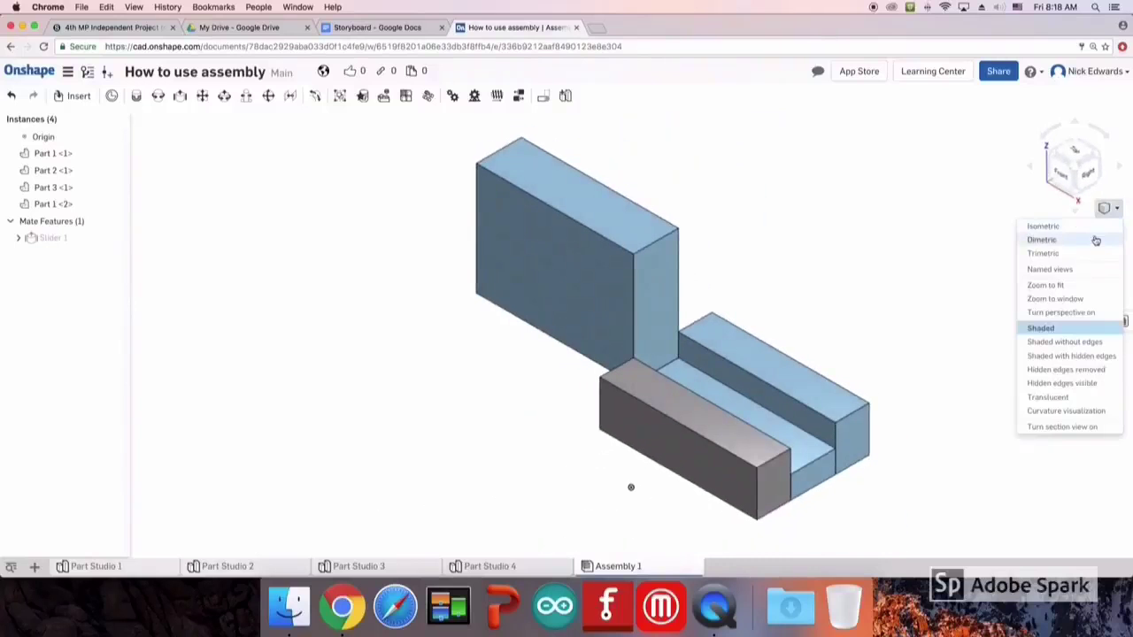
left_click(1095, 238)
left_click(1114, 214)
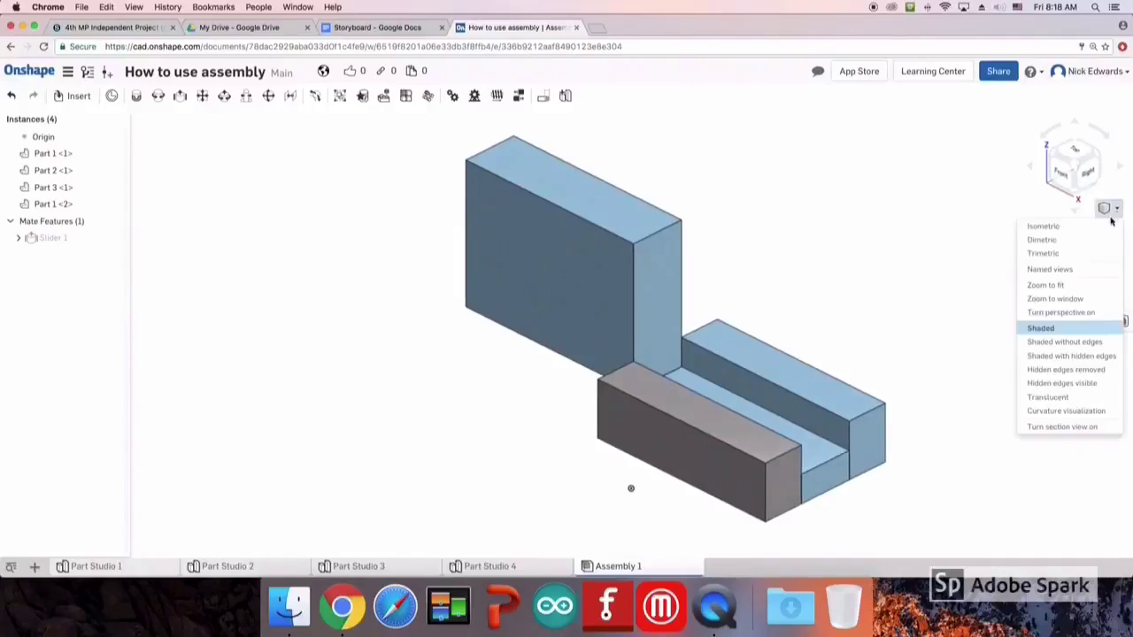
left_click(1072, 253)
left_click(1113, 214)
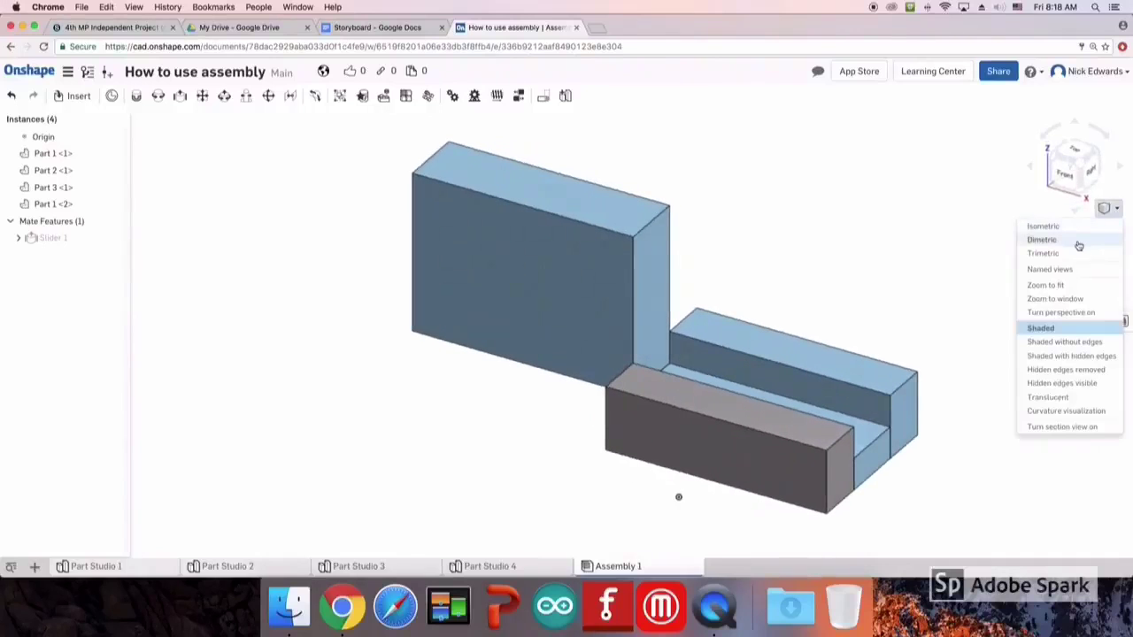
left_click(1069, 227)
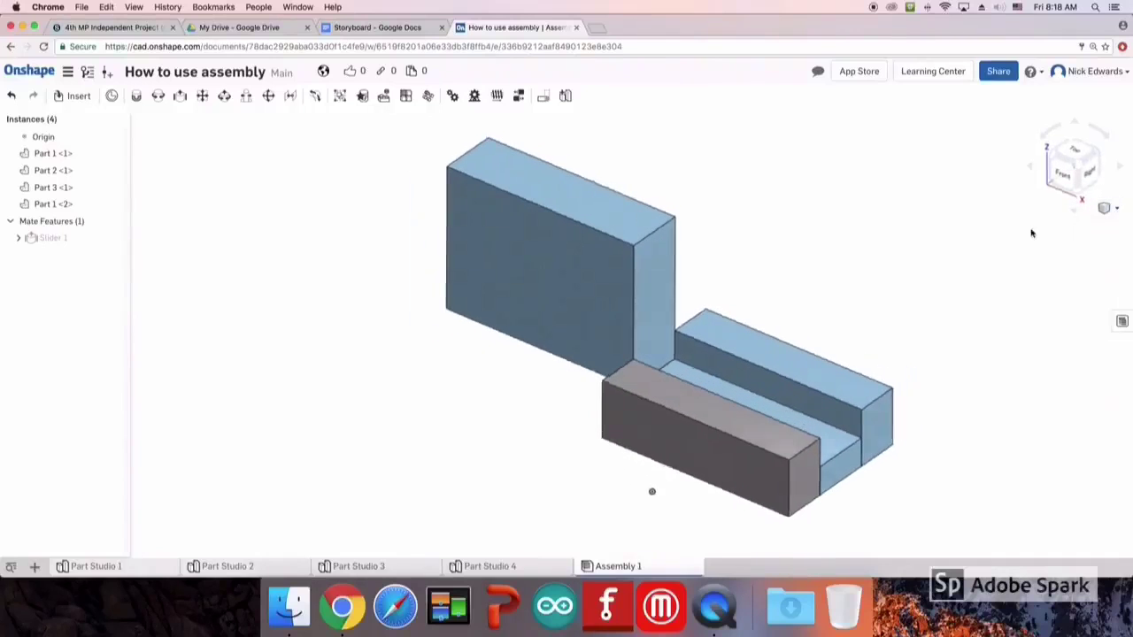
- Animate Slider 1's sliding motion, then delete all parts from the assembly
double_click(81, 237)
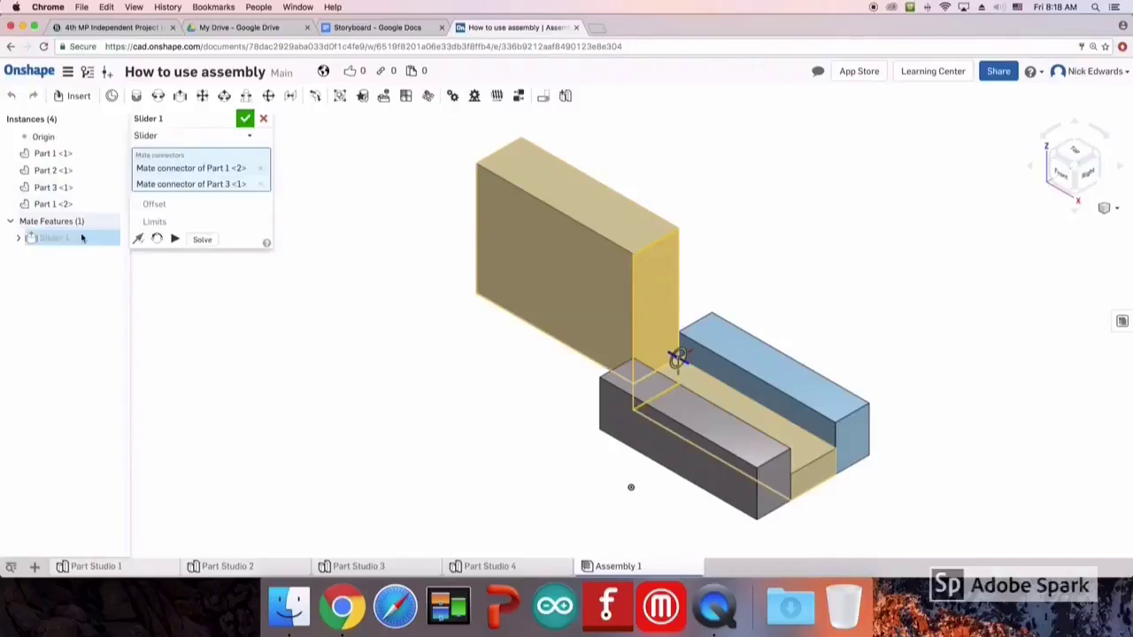
left_click(176, 240)
right_click_drag(374, 354, 253, 330)
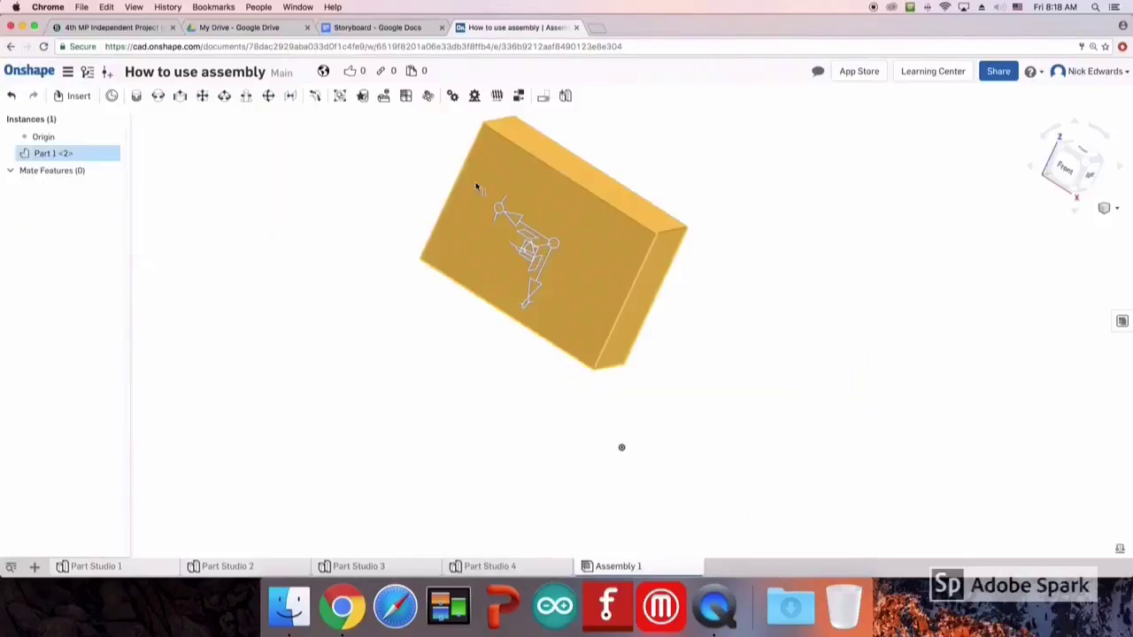
key("Delete")
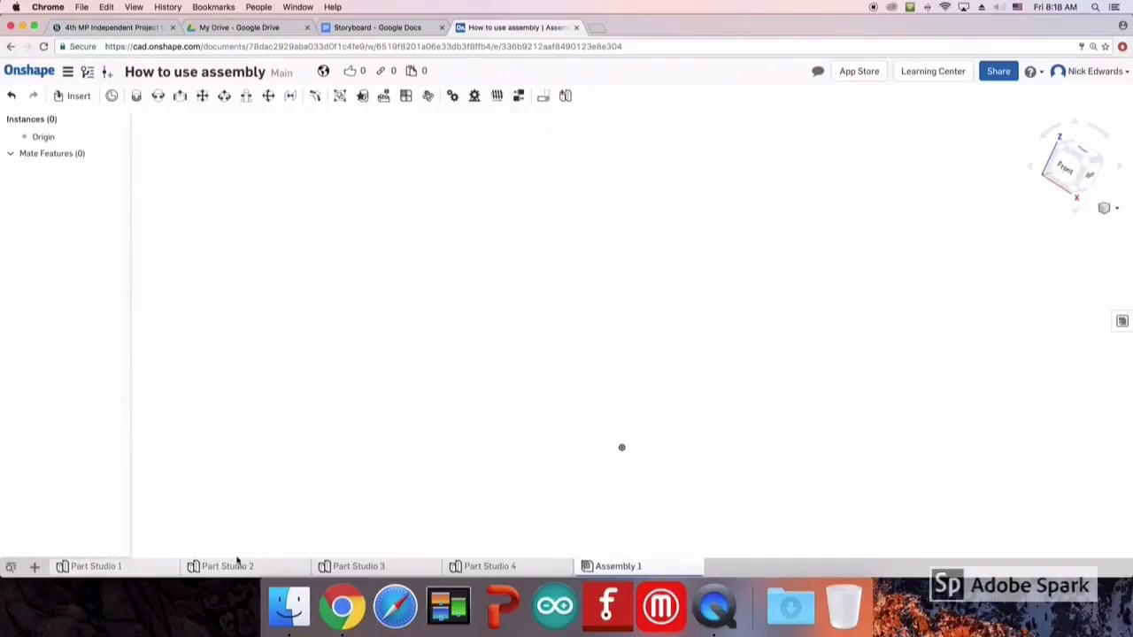
mouse_move(250, 569)
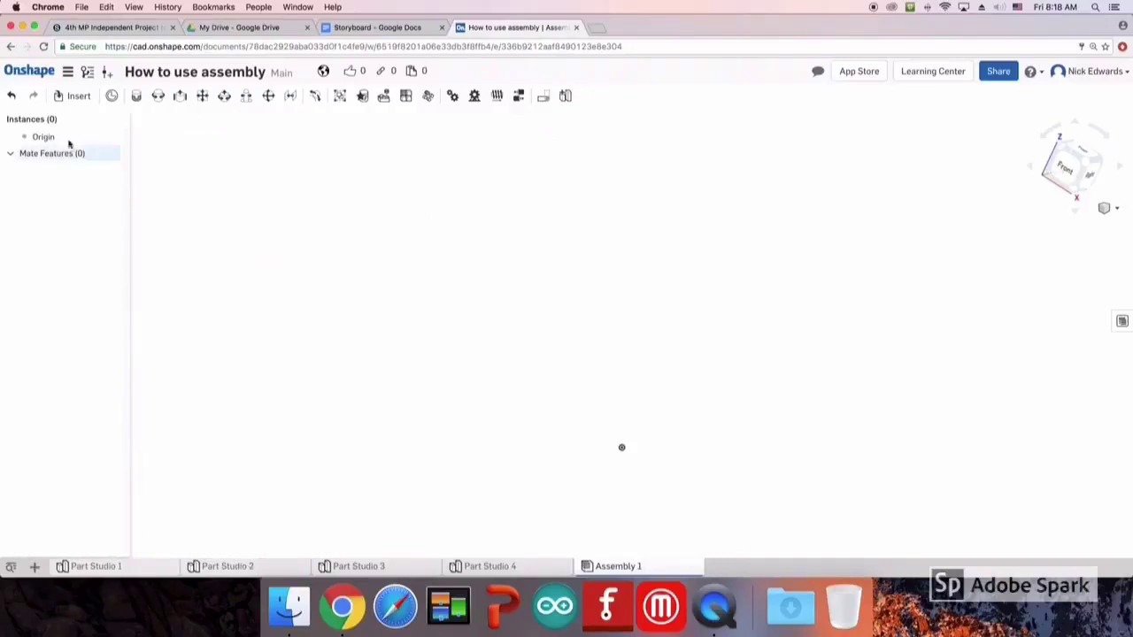
- Insert the Part Studio 3 peg and the Part Studio 4 holed block into the assembly
left_click(78, 95)
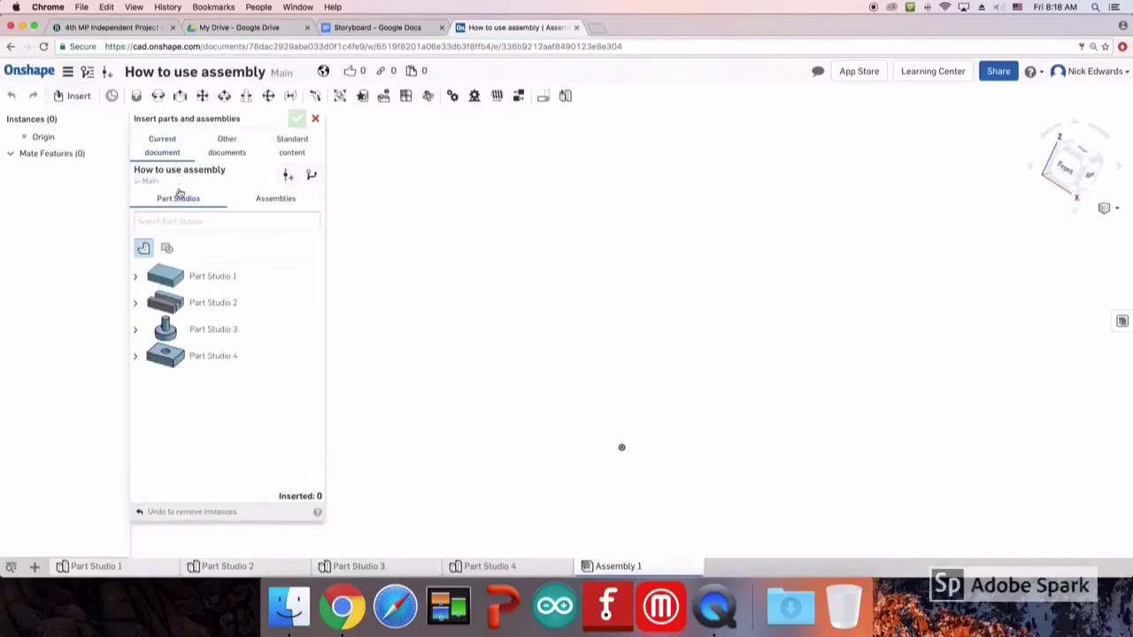
left_click(234, 330)
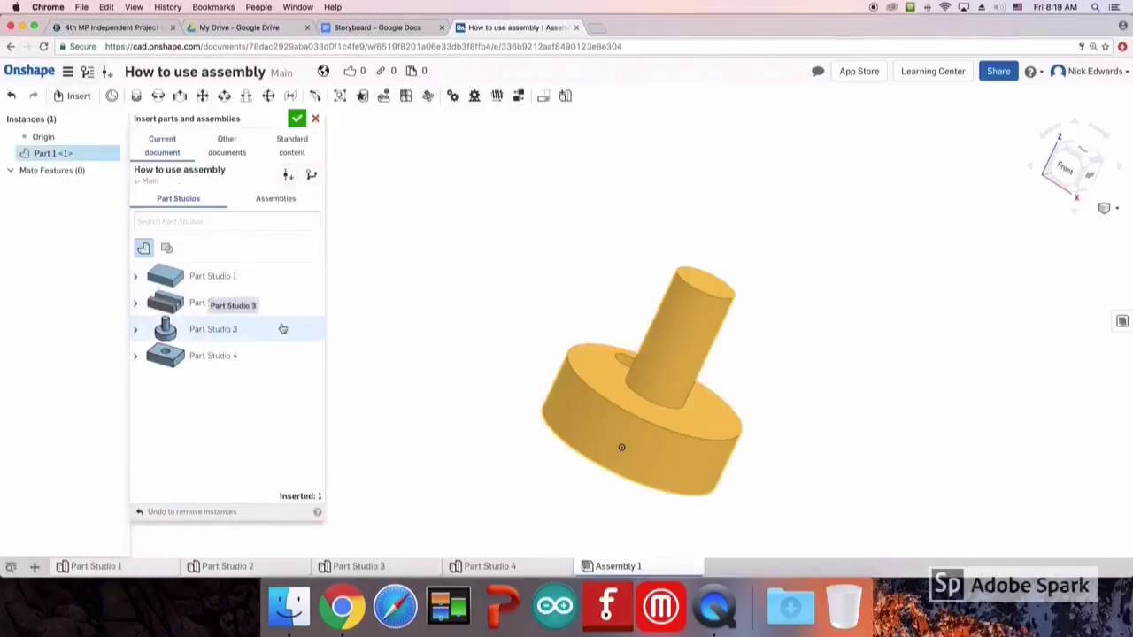
left_click(417, 410)
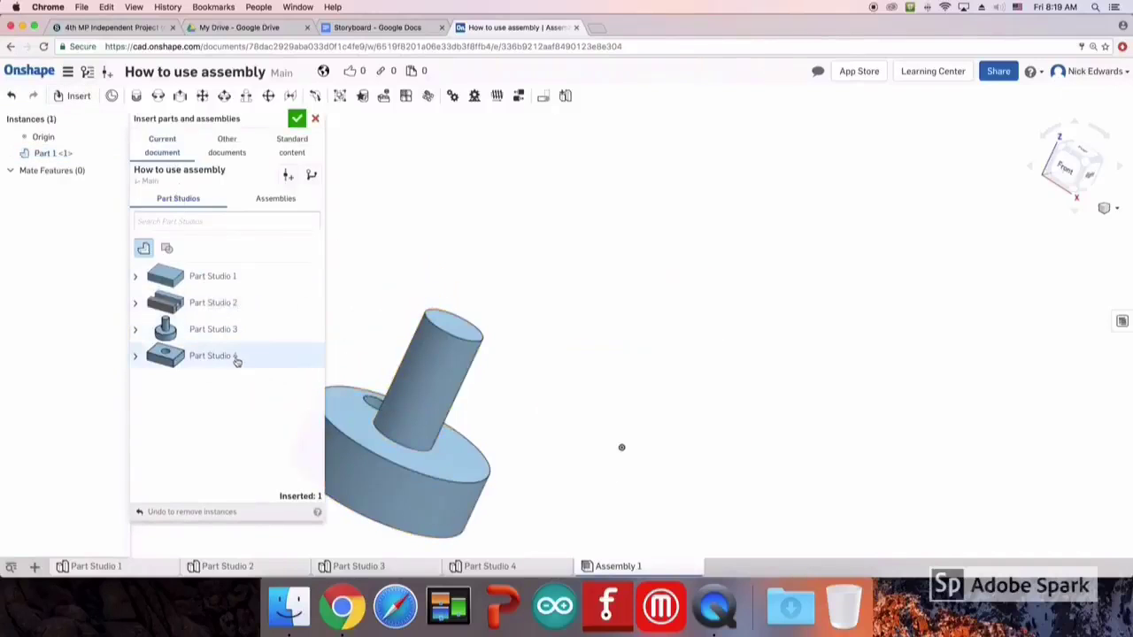
left_click(270, 363)
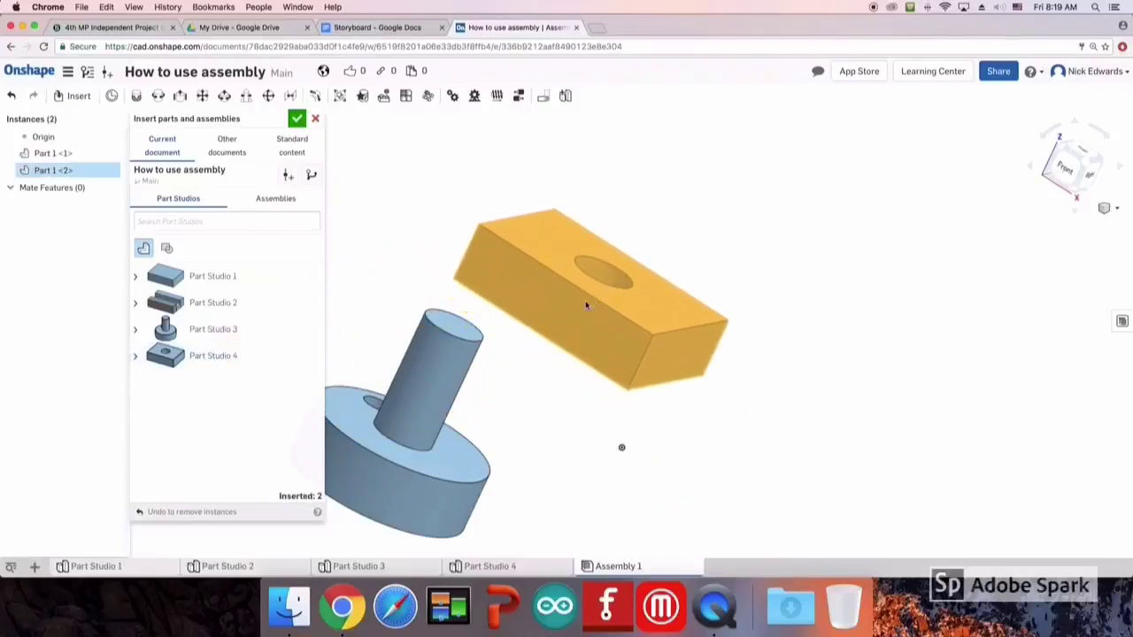
left_click(587, 306)
left_click(297, 119)
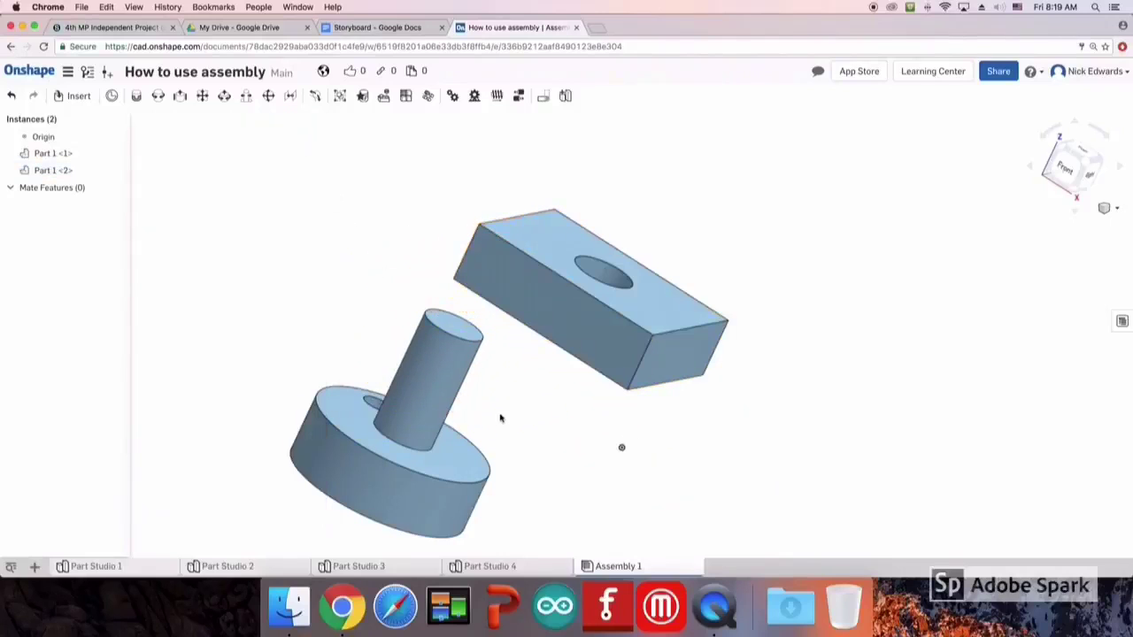
mouse_move(515, 428)
right_mouse_down()
mouse_move(527, 358)
mouse_move(512, 254)
mouse_move(540, 207)
mouse_move(647, 130)
right_mouse_up()
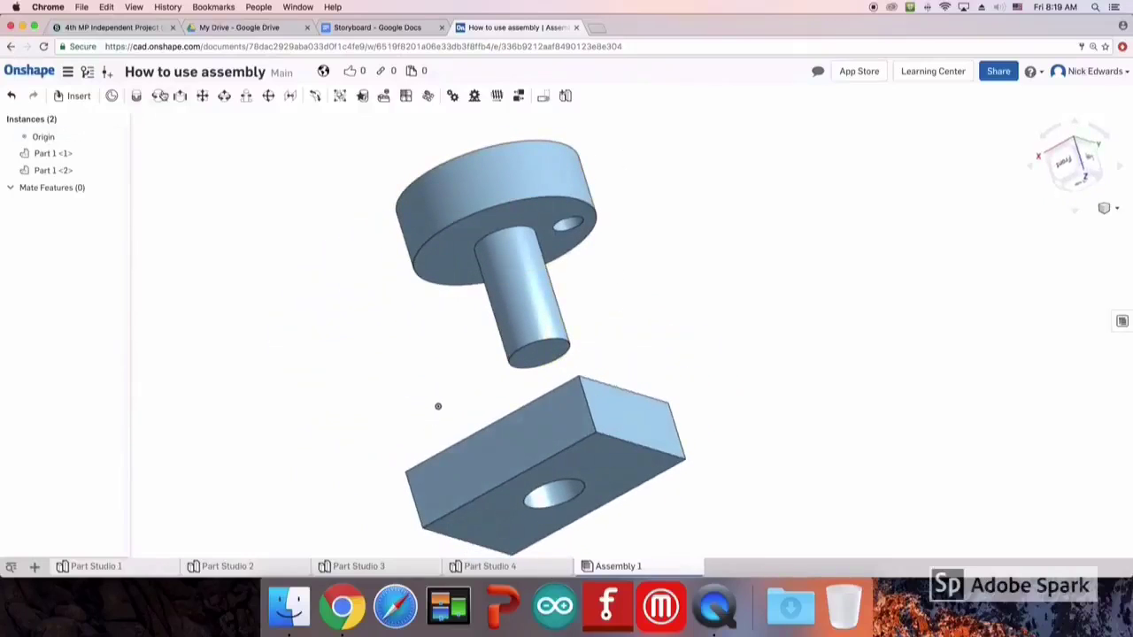
- Create Revolute 1 joining the peg's bottom centre to the block's hole centre
left_click(159, 95)
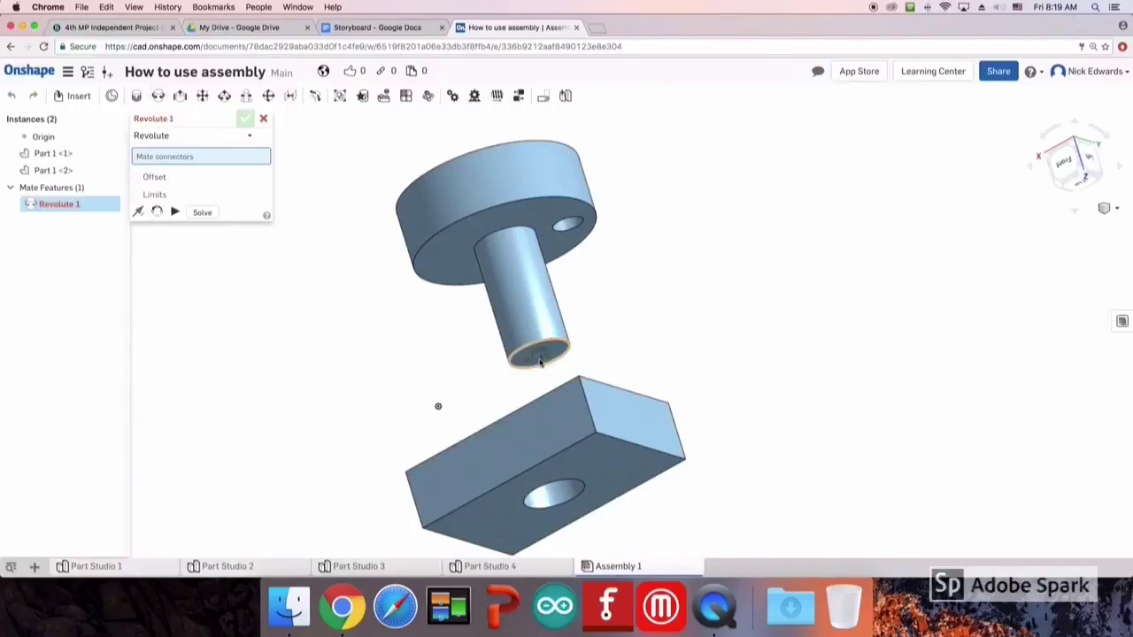
left_click(474, 392)
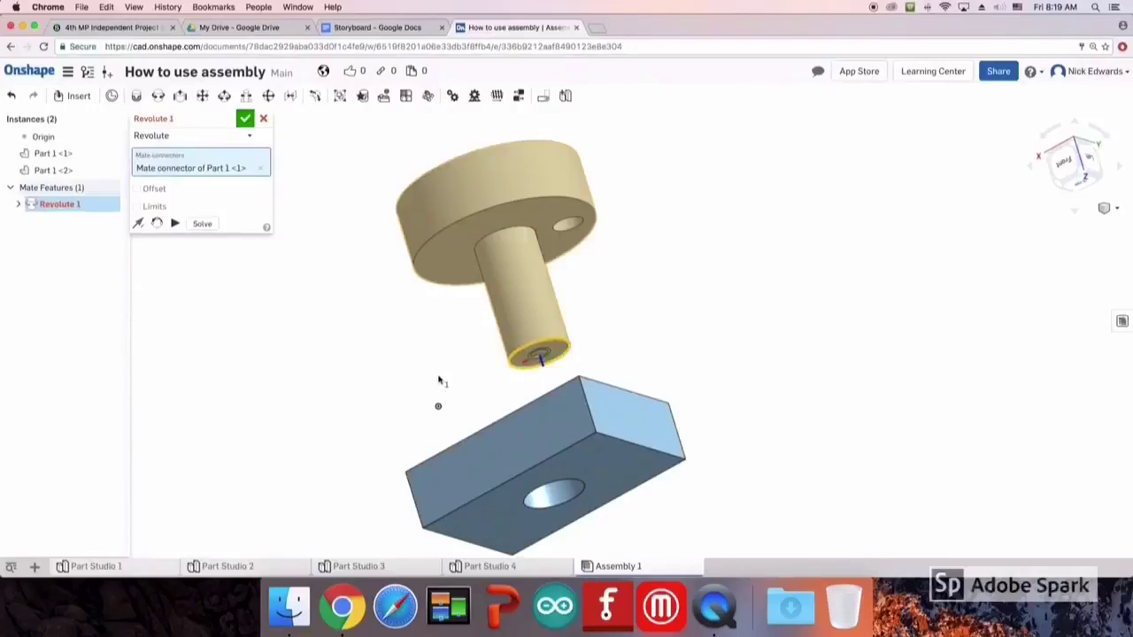
right_click_drag(439, 386, 483, 287)
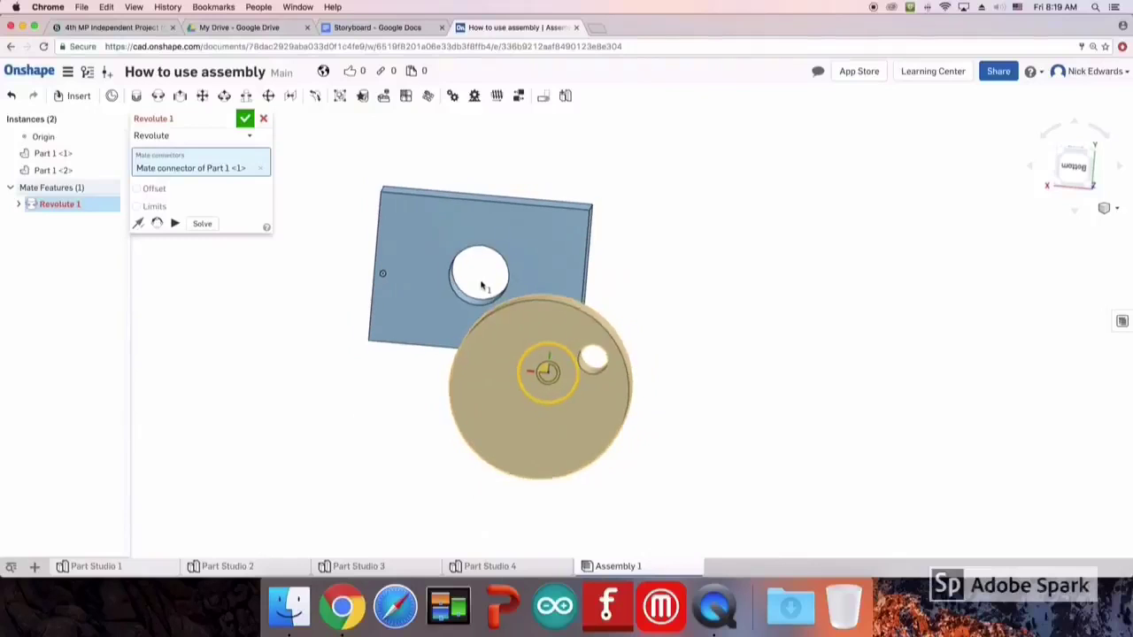
scroll(482, 288, "up", 5)
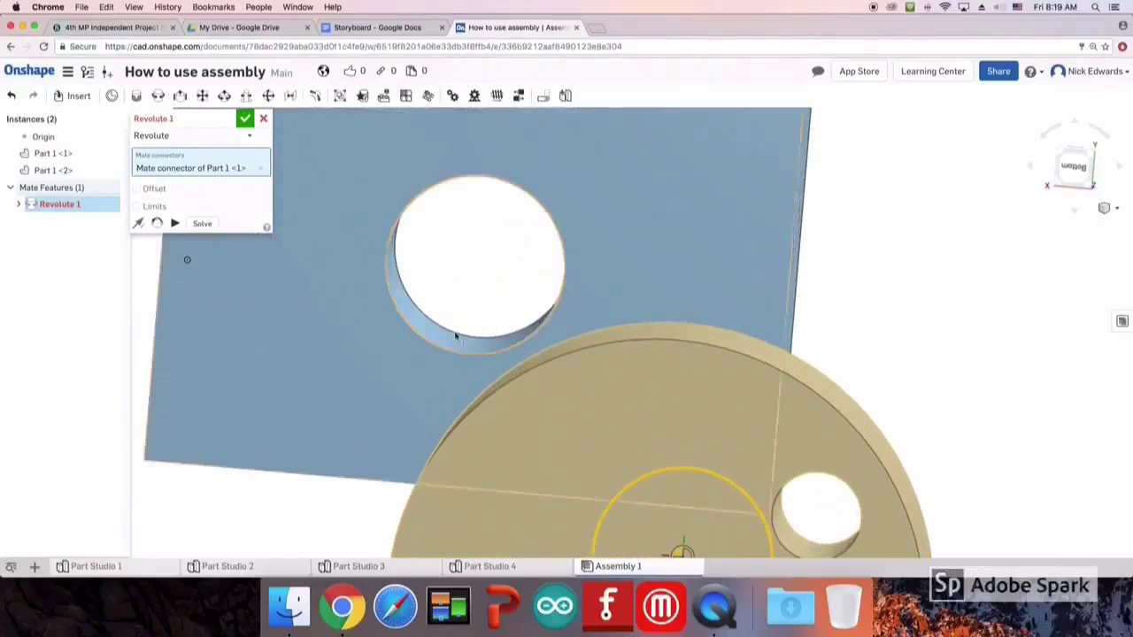
left_click(483, 249)
right_click_drag(399, 352, 519, 500)
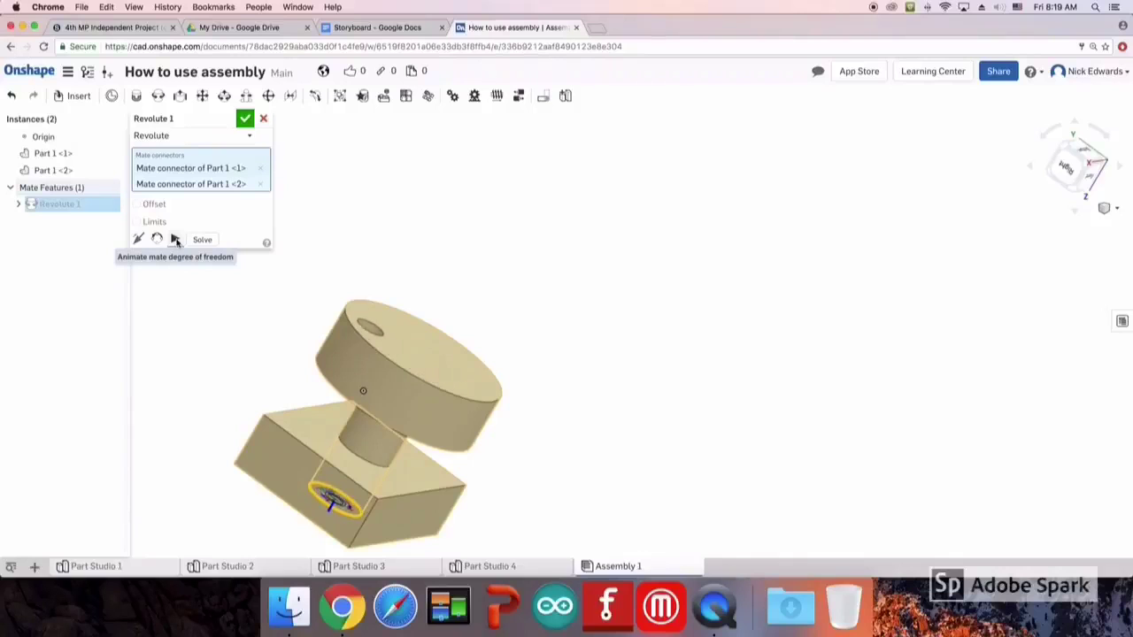
- Animate the disc spinning on Revolute 1, confirm the mate, and box-select both parts
right_click_drag(304, 430, 699, 291)
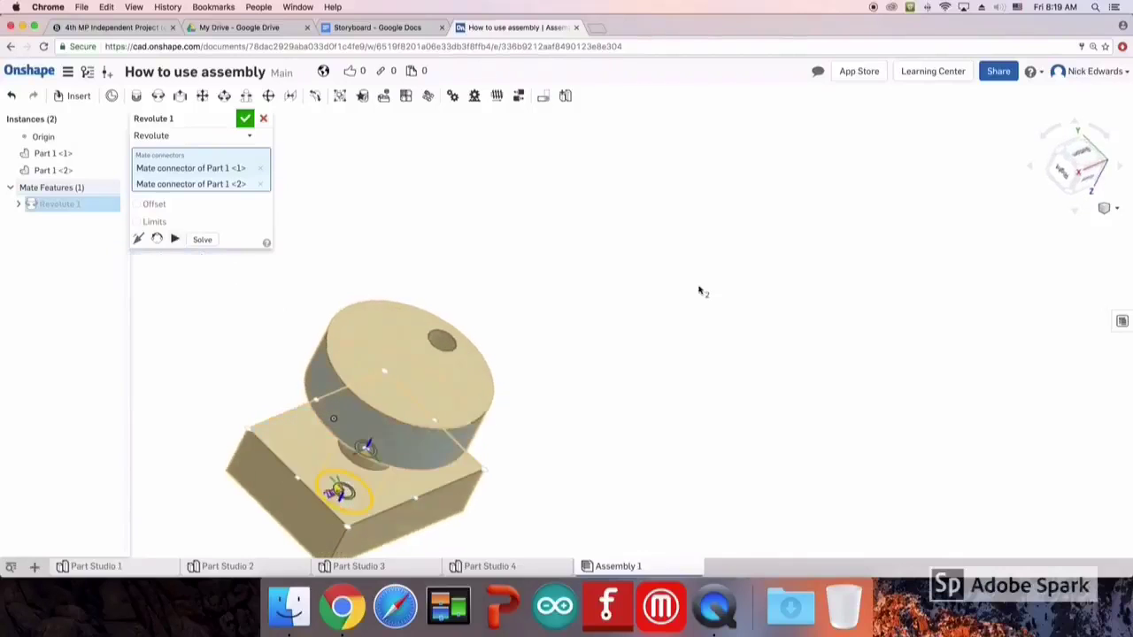
left_click(1072, 167)
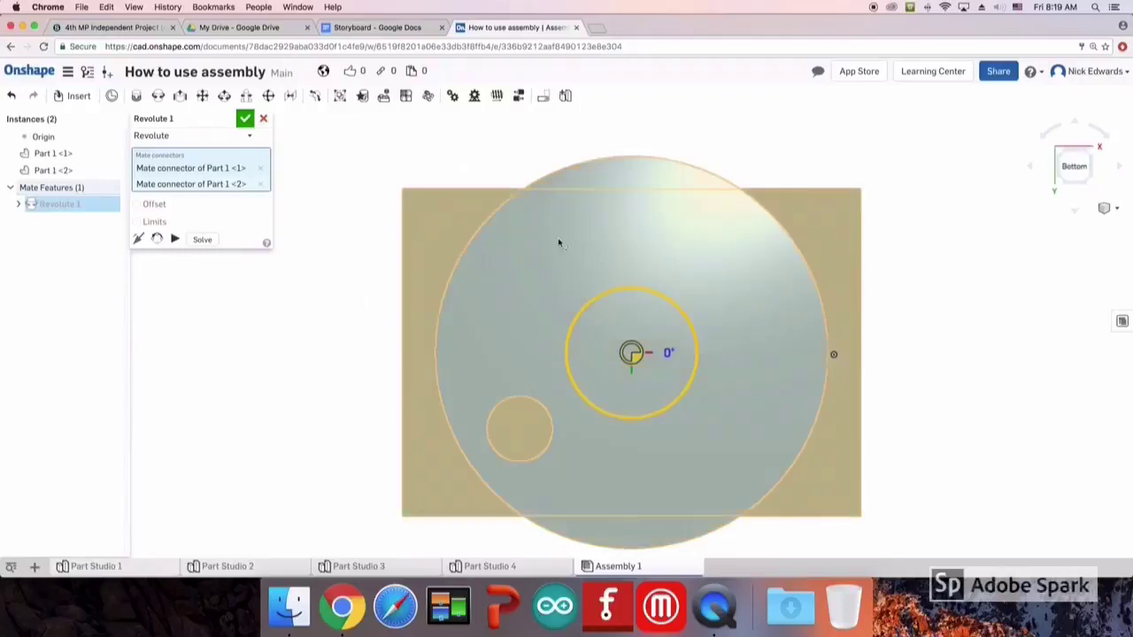
left_click(176, 239)
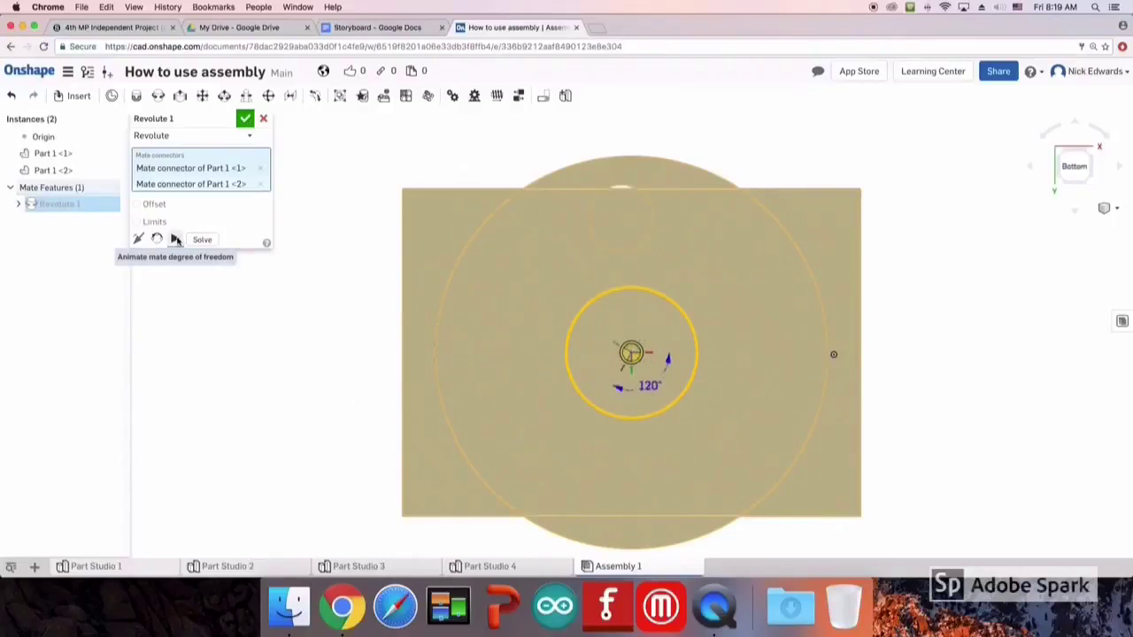
left_click(176, 239)
left_click(245, 119)
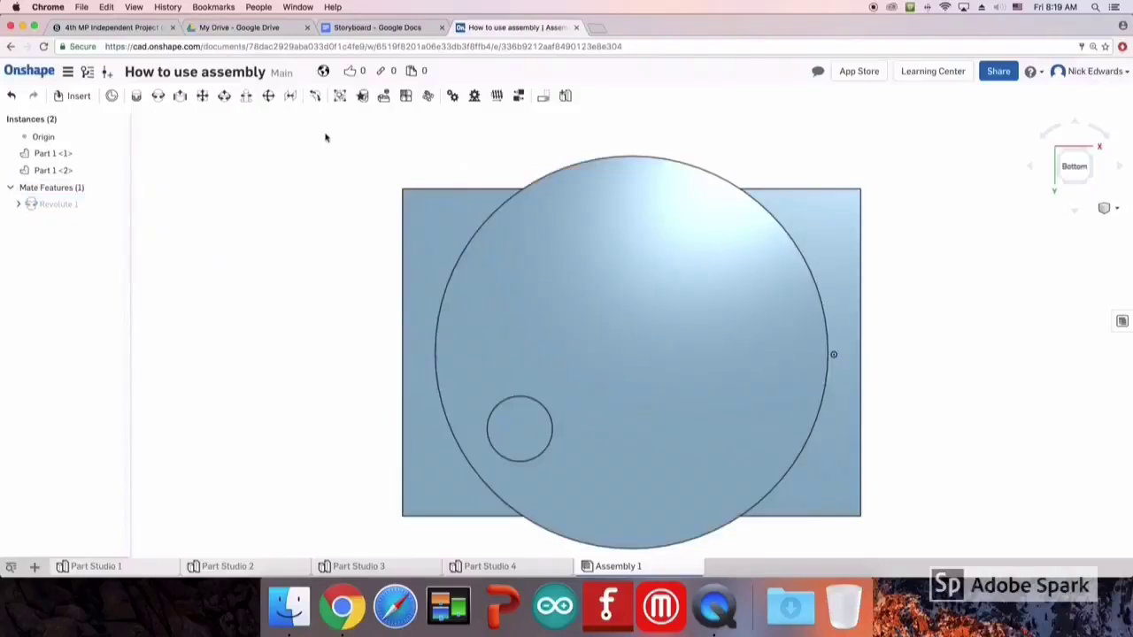
left_click_drag(325, 137, 926, 560)
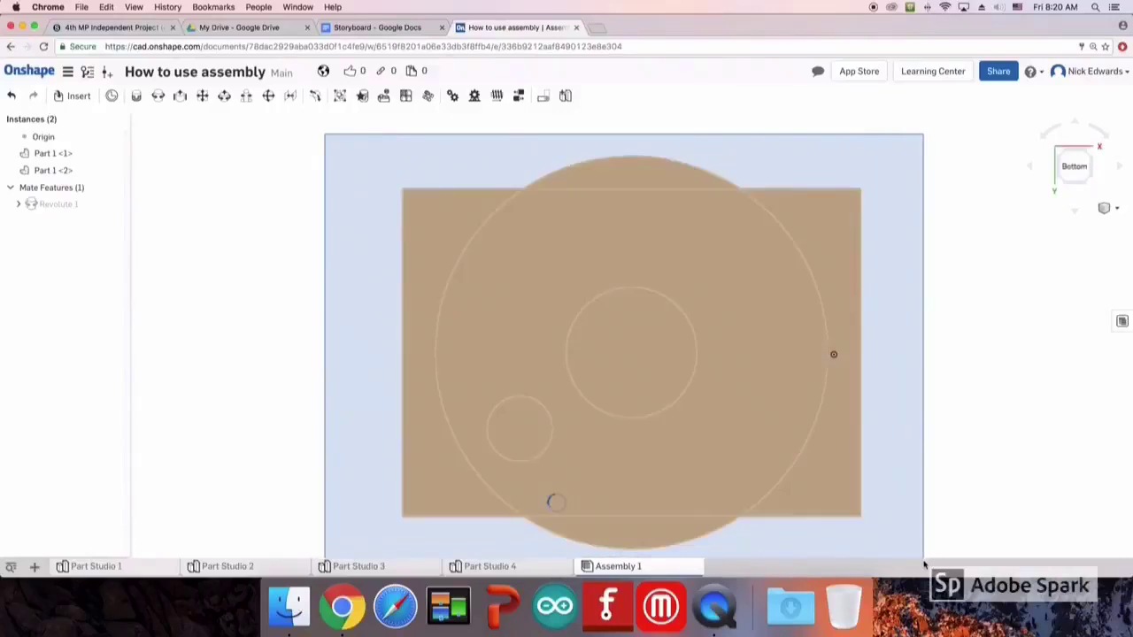
- Delete the selected parts and insert two Part Studio 1 blocks side by side
key("Delete")
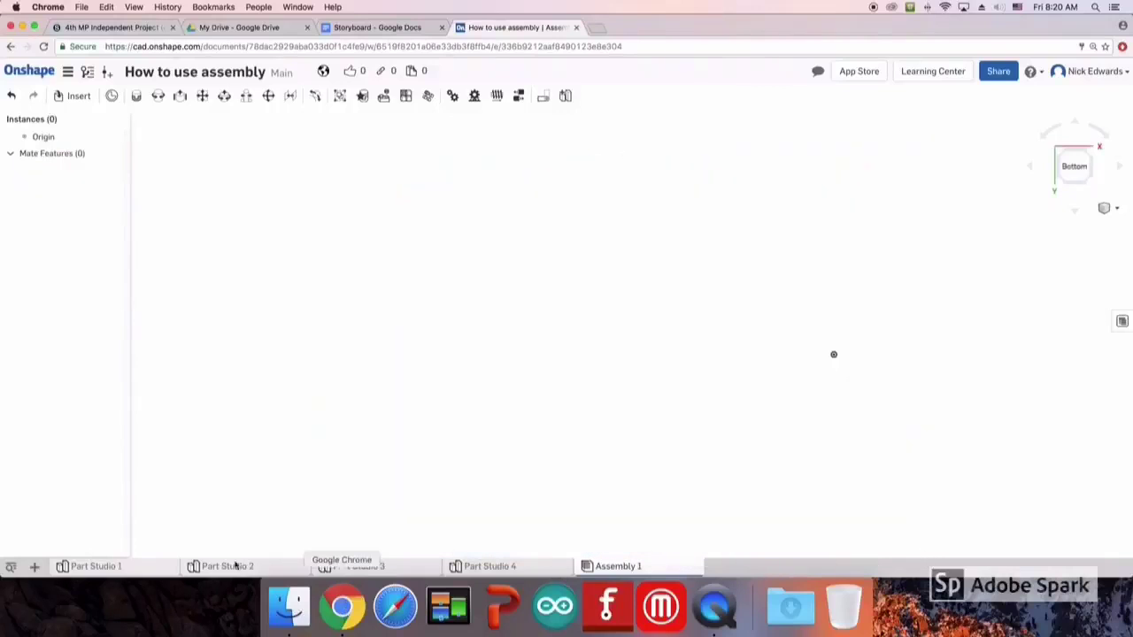
left_click(79, 99)
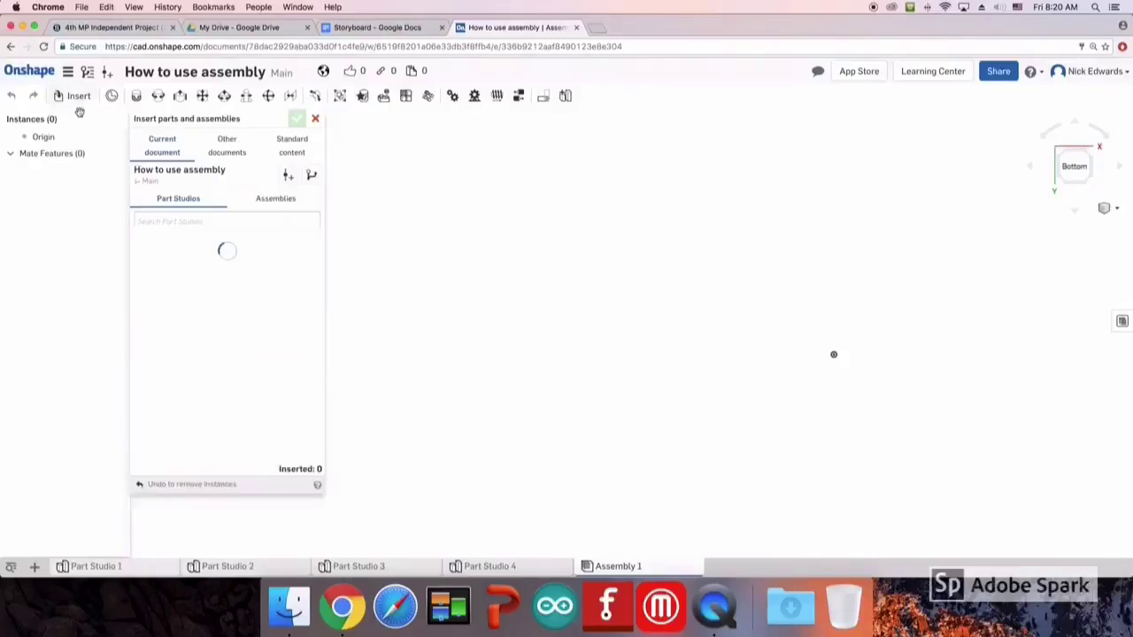
left_click(208, 276)
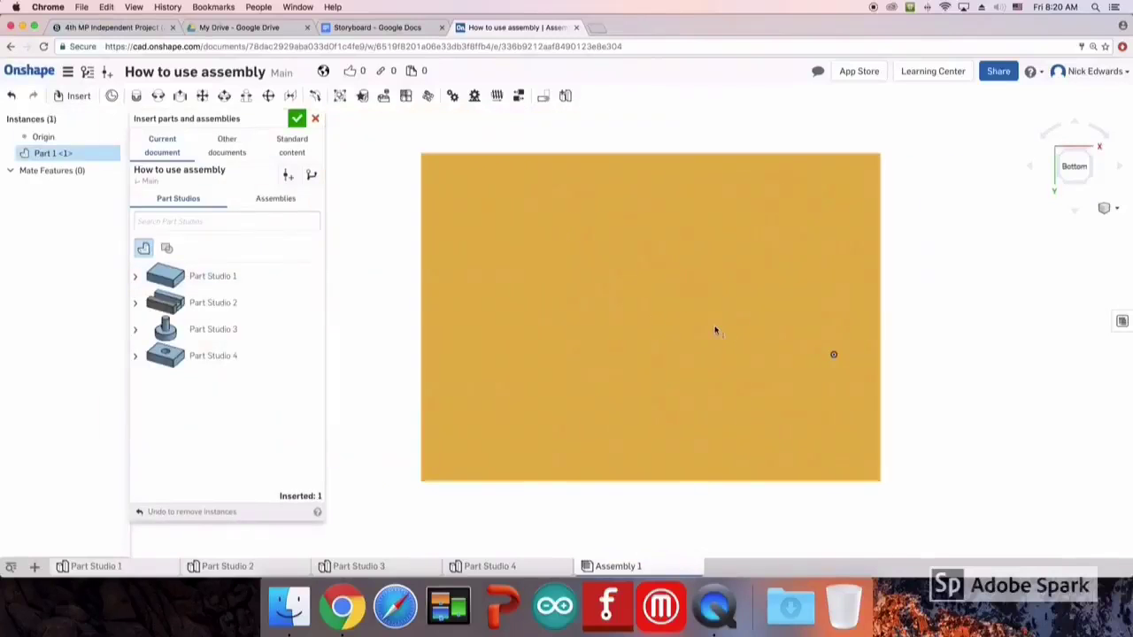
left_click(947, 356)
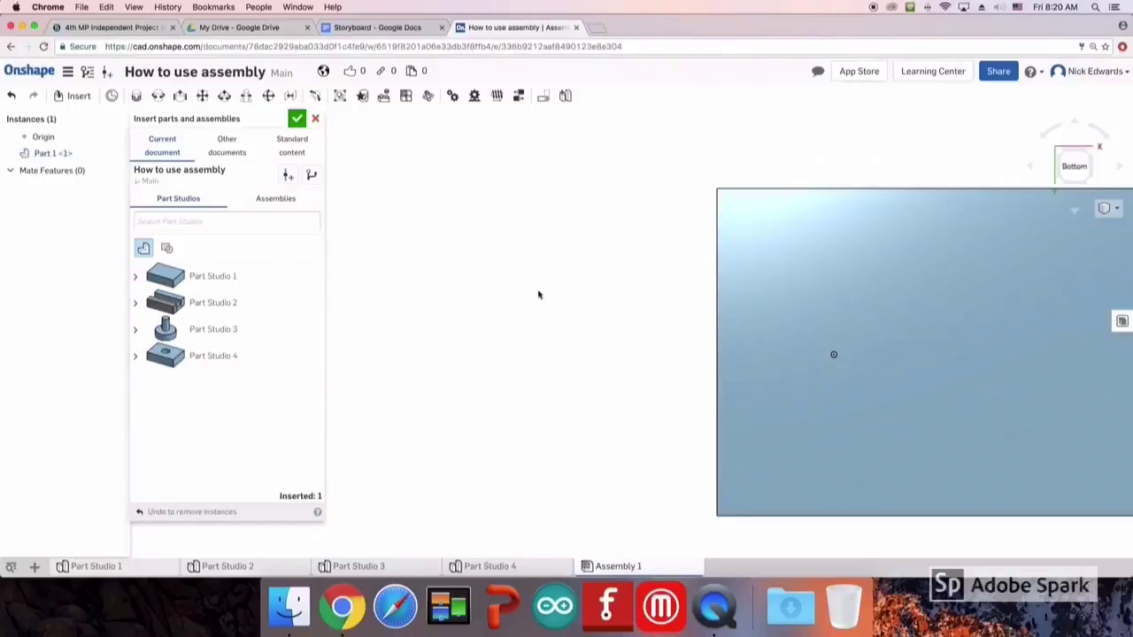
left_click(270, 276)
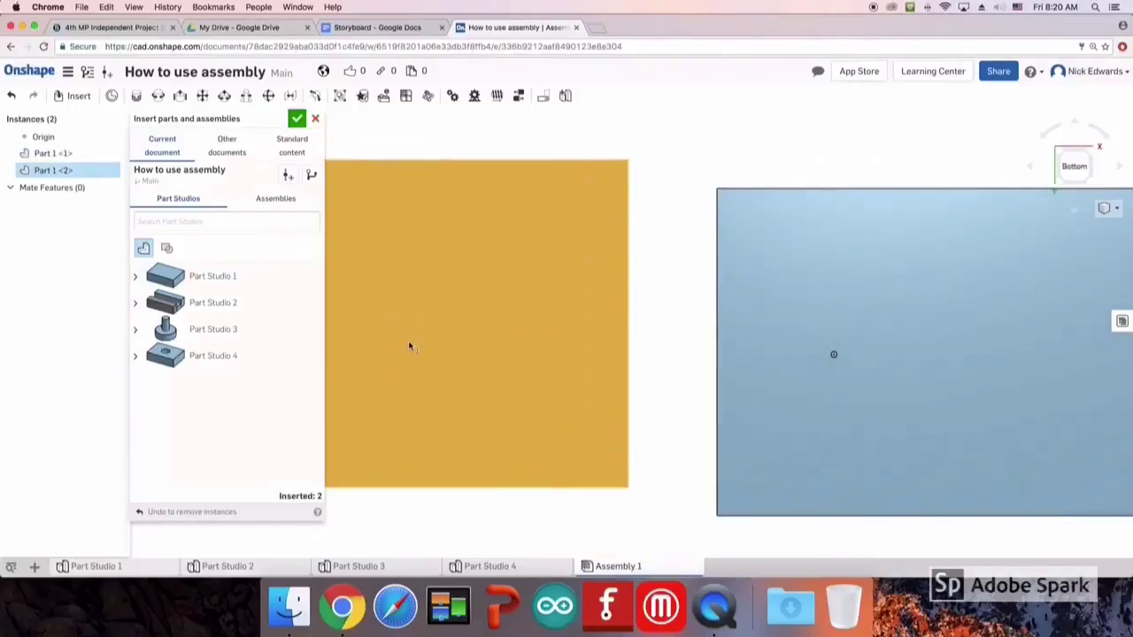
left_click(416, 357)
left_click(297, 118)
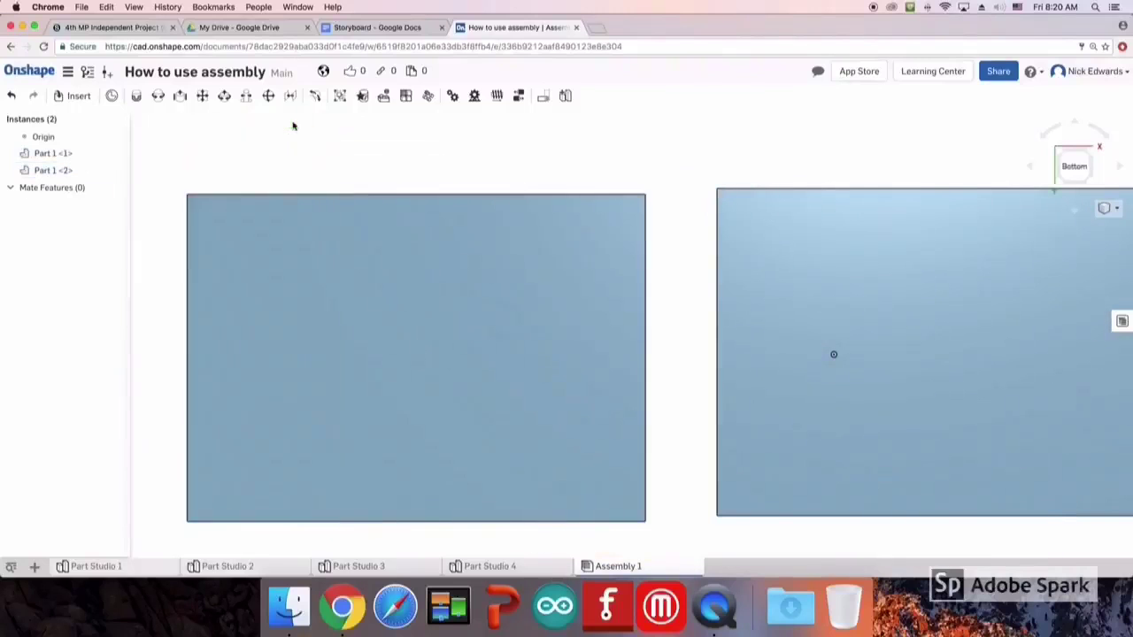
scroll(526, 344, "down", 5)
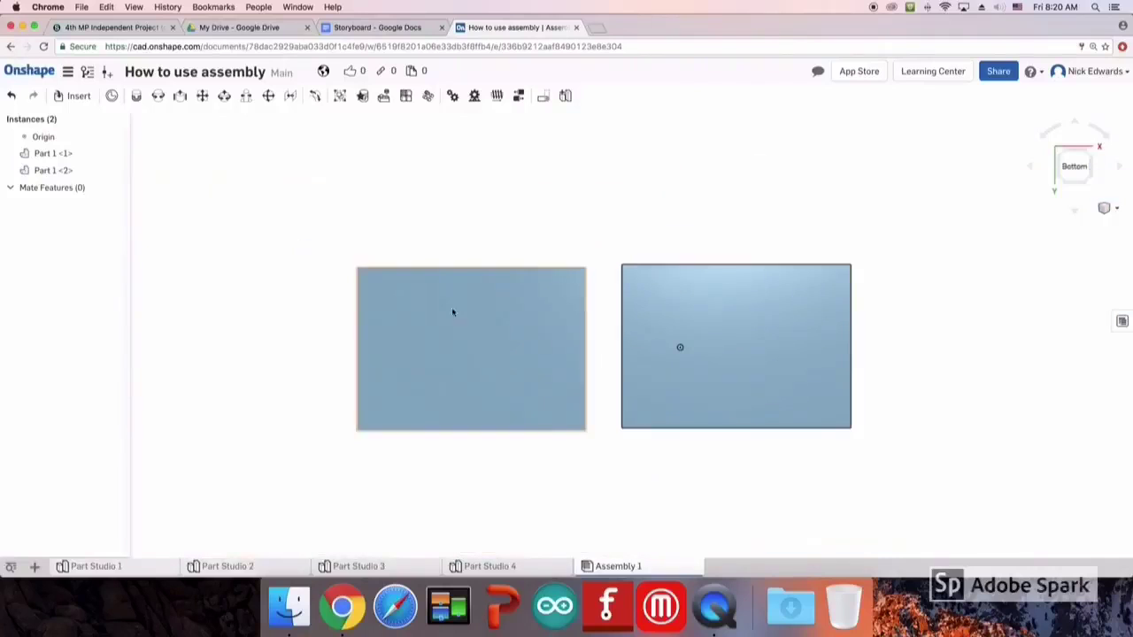
right_click_drag(238, 251, 209, 184)
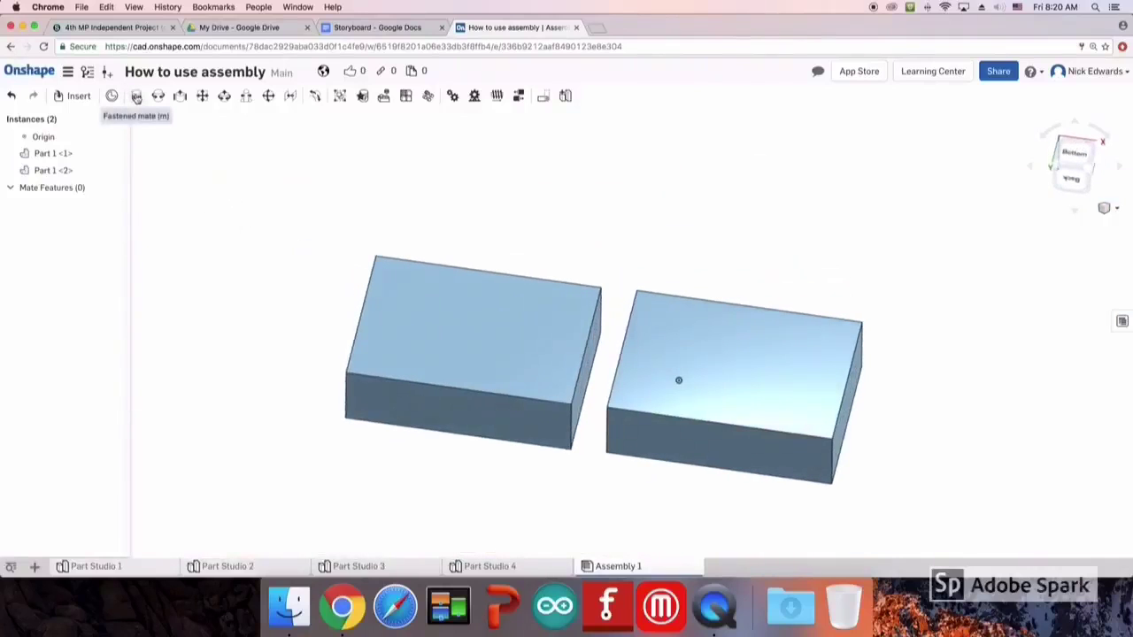
- Fasten Part 1 <2> onto Part 1 <1> at their top-face connectors, flipping the primary axis to stack them
left_click(136, 97)
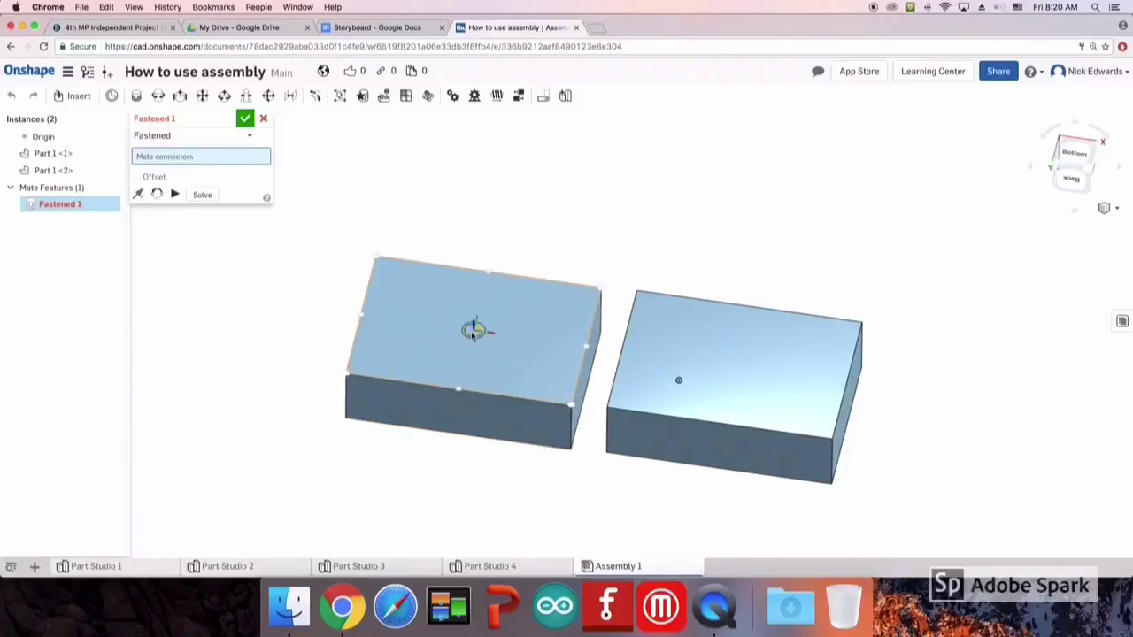
left_click(473, 332)
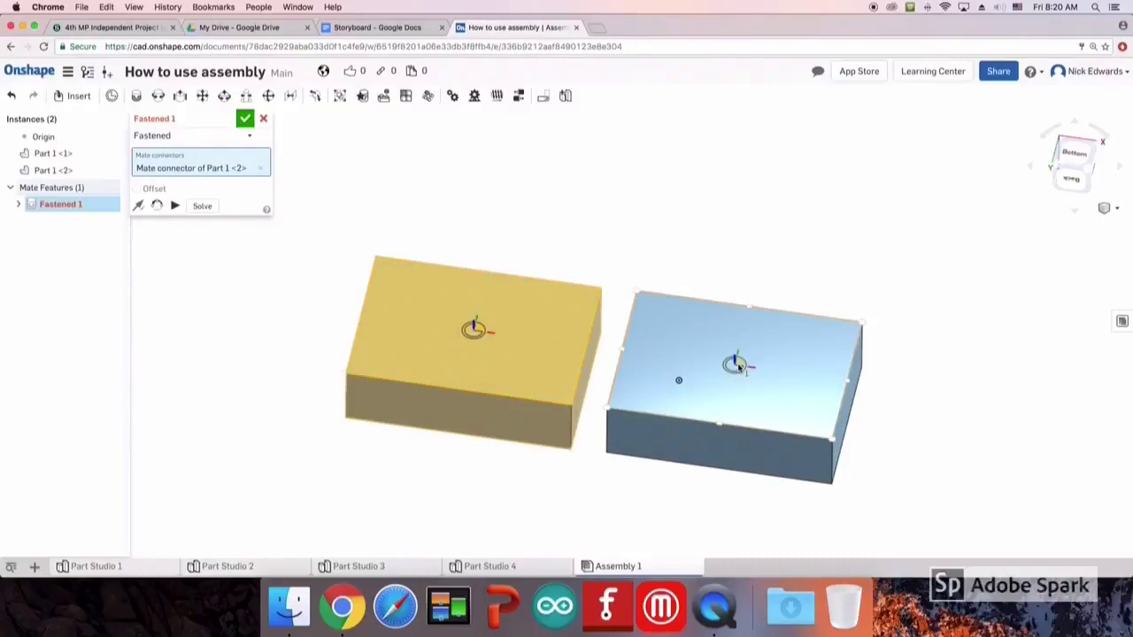
left_click(737, 368)
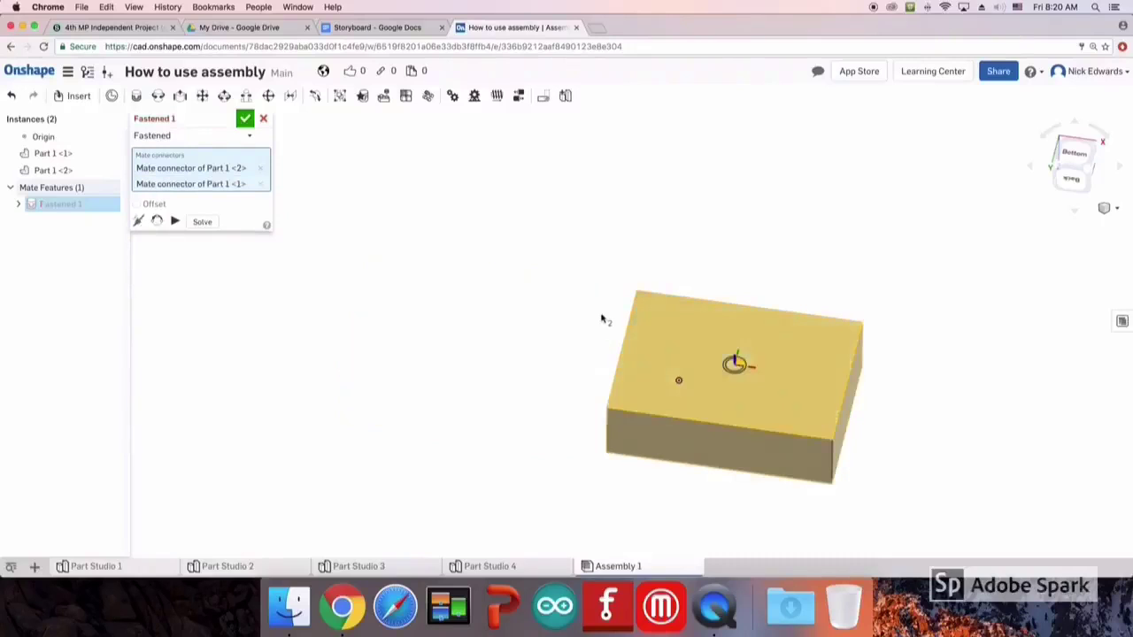
left_click(138, 221)
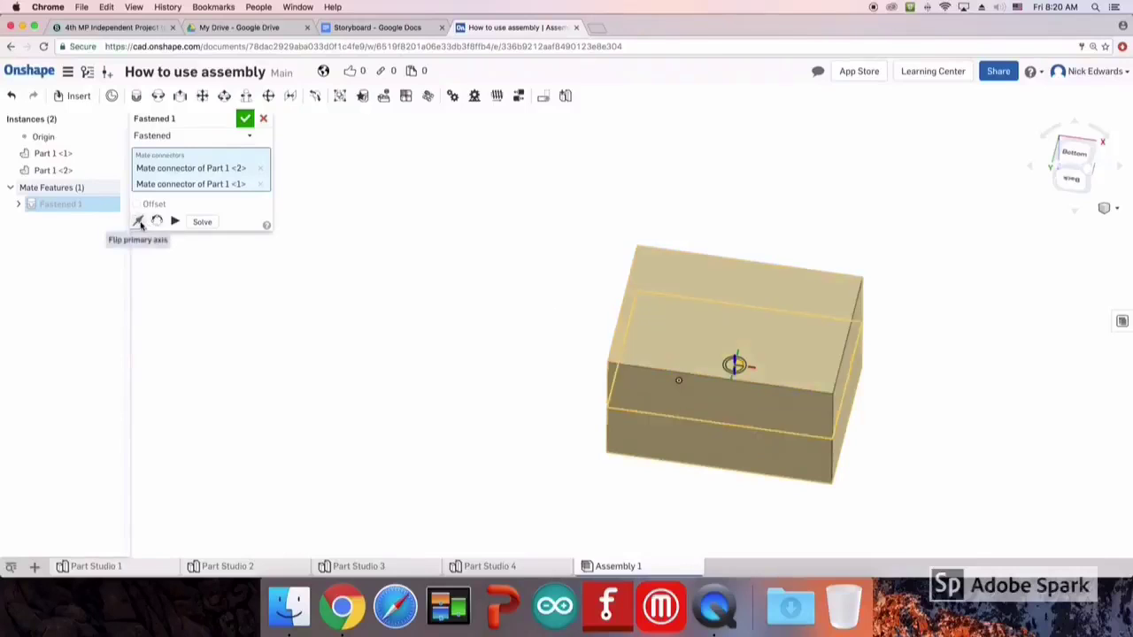
right_click_drag(418, 353, 623, 355)
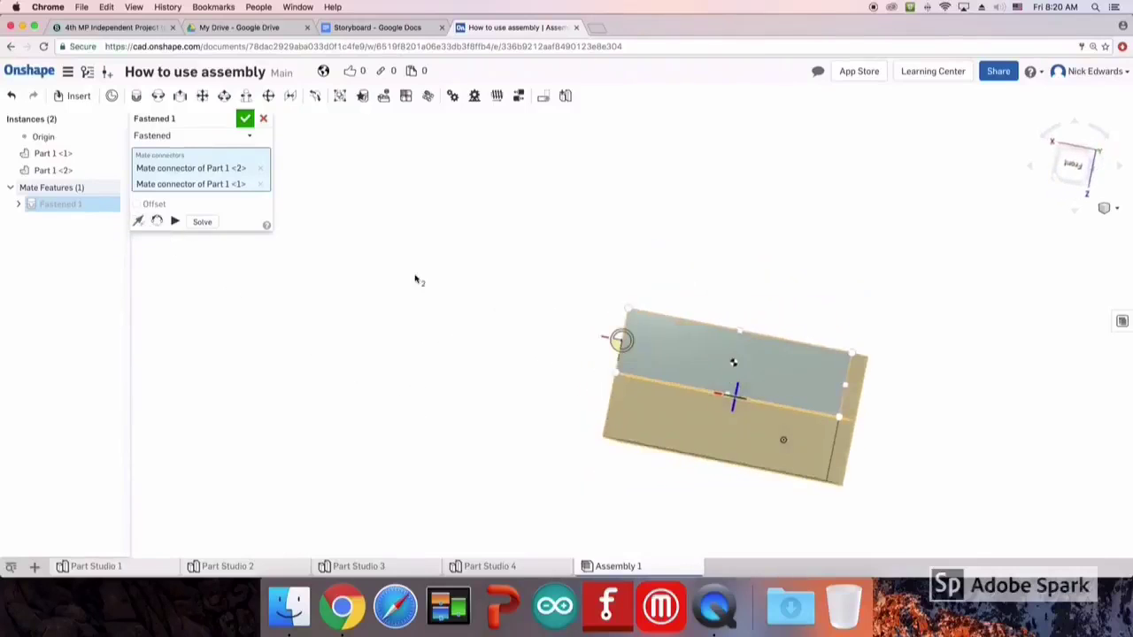
right_click_drag(417, 281, 345, 210)
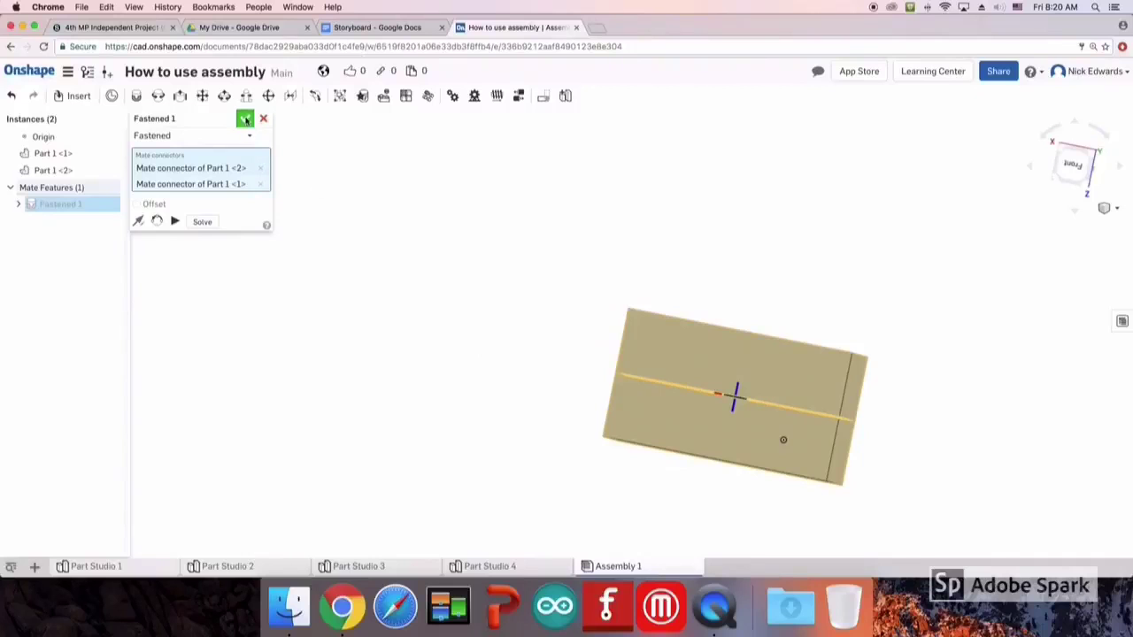
left_click(245, 119)
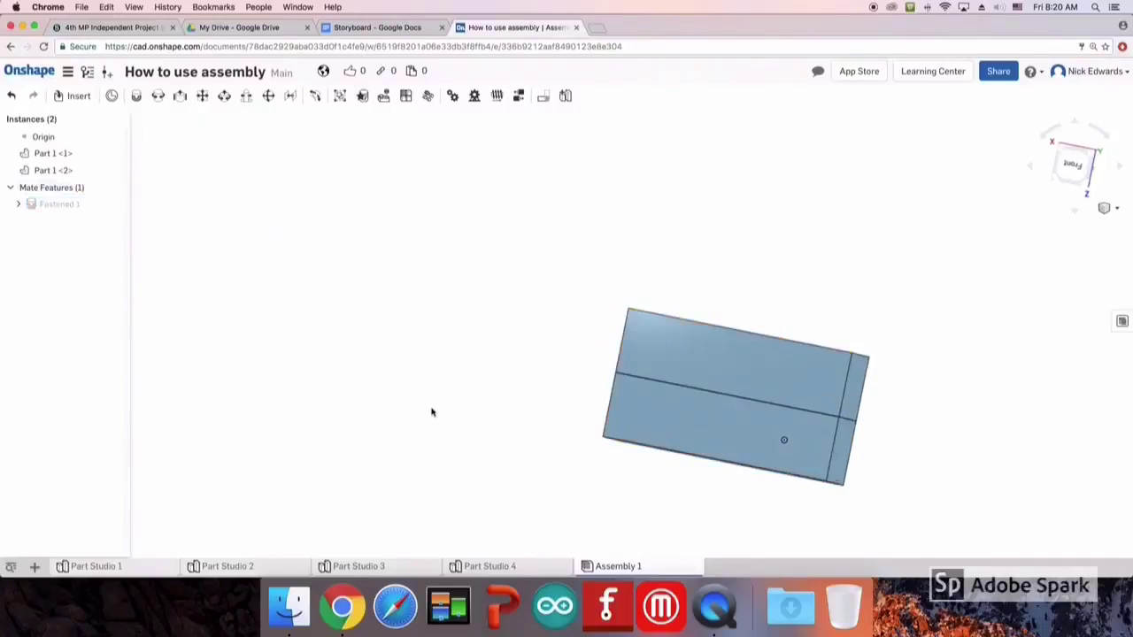